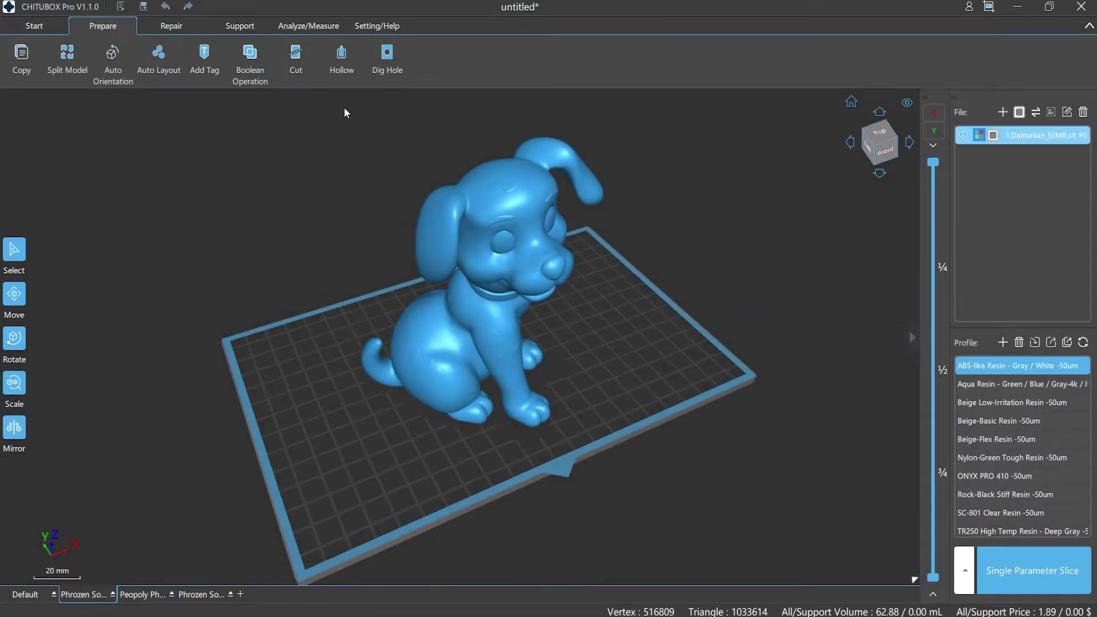
Step: Hollow the Dalmatian with 3 mm inner walls and step down through its print layers
{"action": "left_click", "coordinate": [336, 63]}
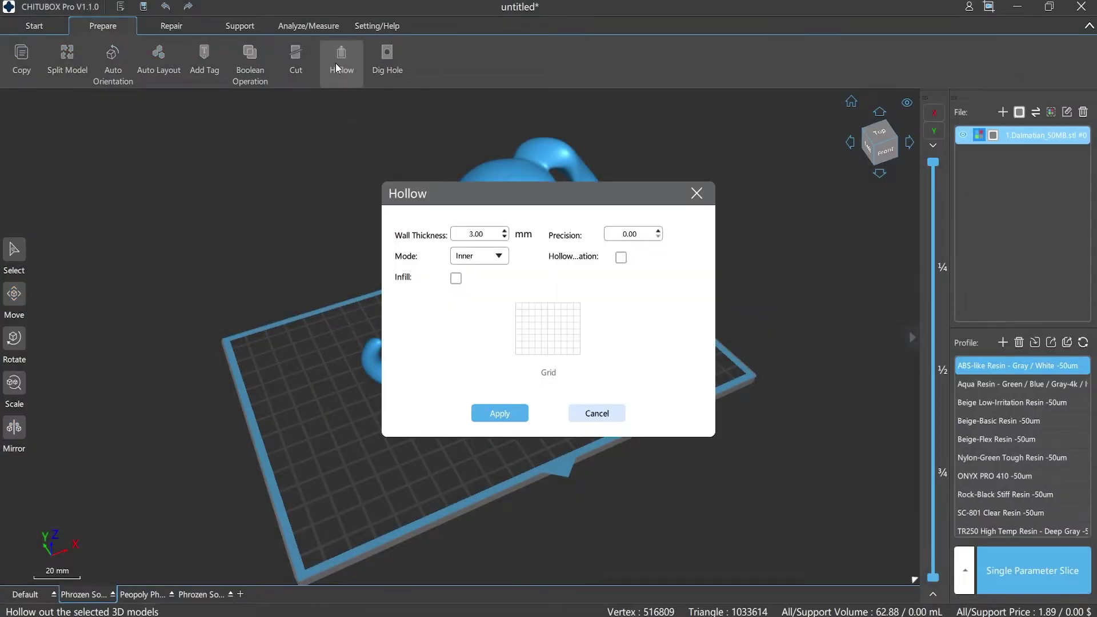
{"action": "left_click", "coordinate": [506, 412]}
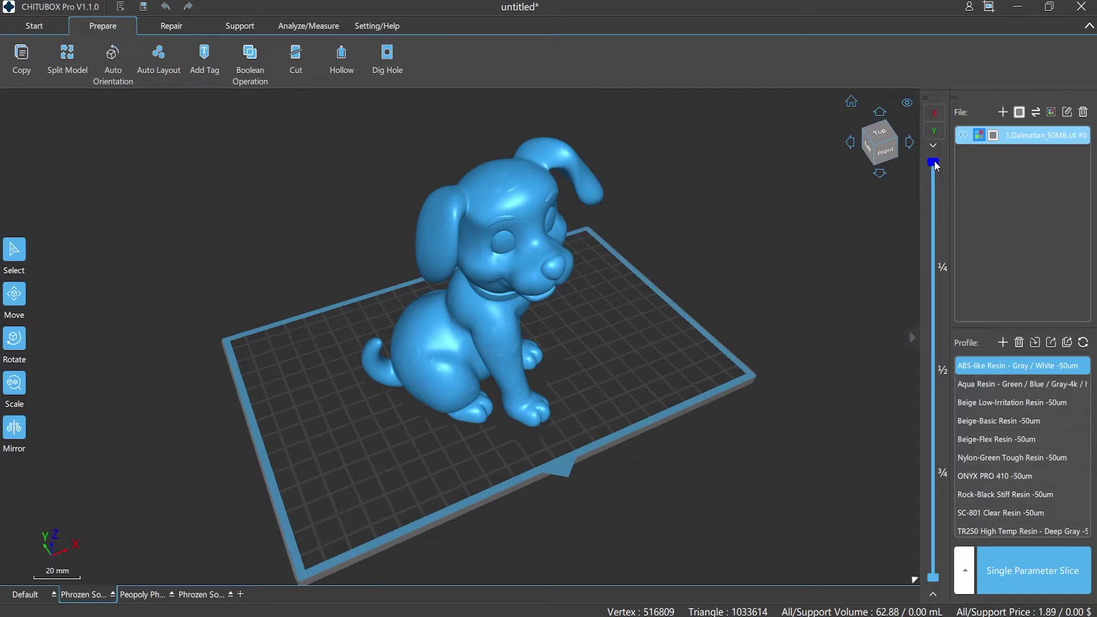
{"action": "mouse_move", "coordinate": [936, 165]}
{"action": "left_mouse_down"}
{"action": "mouse_move", "coordinate": [921, 589]}
{"action": "mouse_move", "coordinate": [947, 174]}
{"action": "left_mouse_up"}
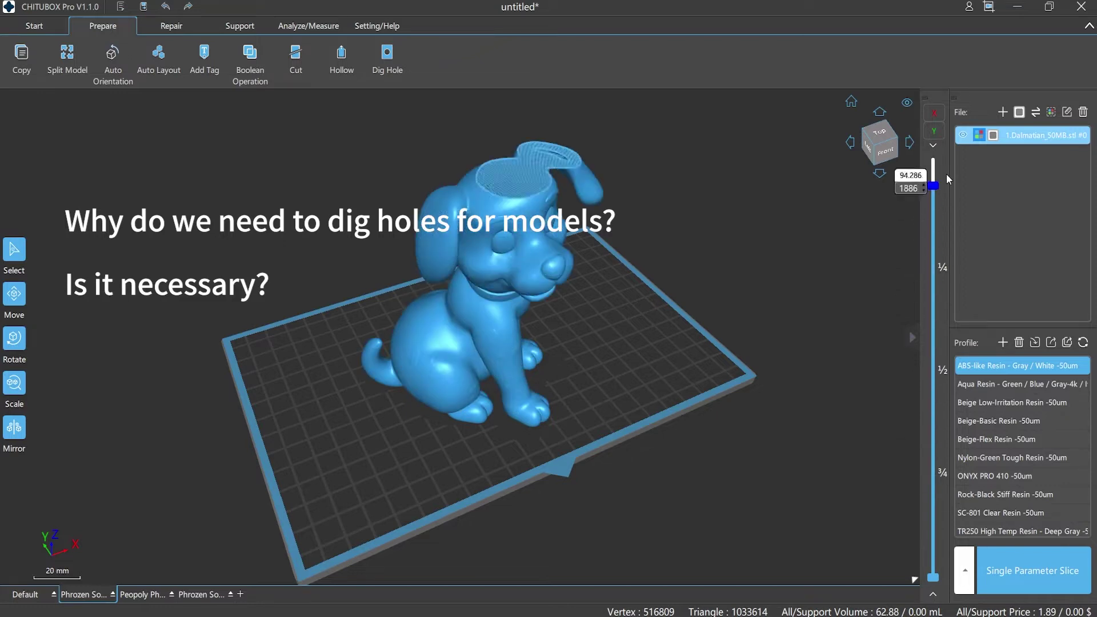
Step: Cross-section the dog along Y at 42.86 mm, then along X at 91.77 mm
{"action": "left_click", "coordinate": [934, 130]}
{"action": "left_click_drag", "start_coordinate": [774, 224], "coordinate": [811, 240]}
{"action": "left_click_drag", "start_coordinate": [737, 369], "coordinate": [720, 338]}
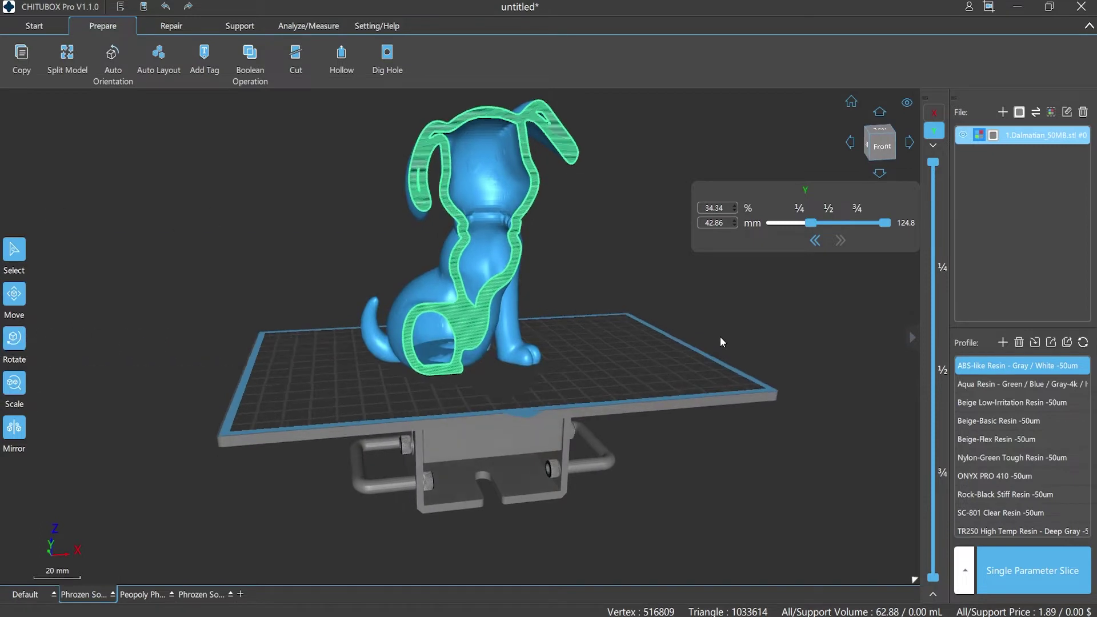
{"action": "left_click", "coordinate": [933, 112]}
{"action": "left_click_drag", "start_coordinate": [808, 223], "coordinate": [825, 225]}
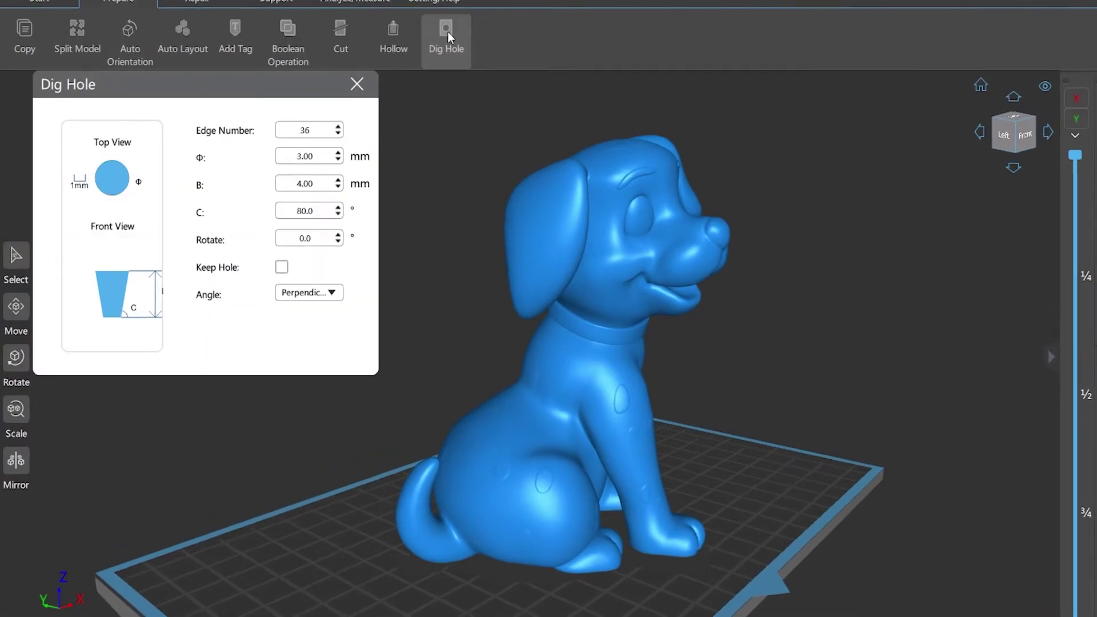
Step: Set the hole edge number to 3, then 5, and dig a pentagon hole in the hip
{"action": "left_click_drag", "start_coordinate": [338, 132], "coordinate": [306, 135]}
{"action": "type", "text": "3"}
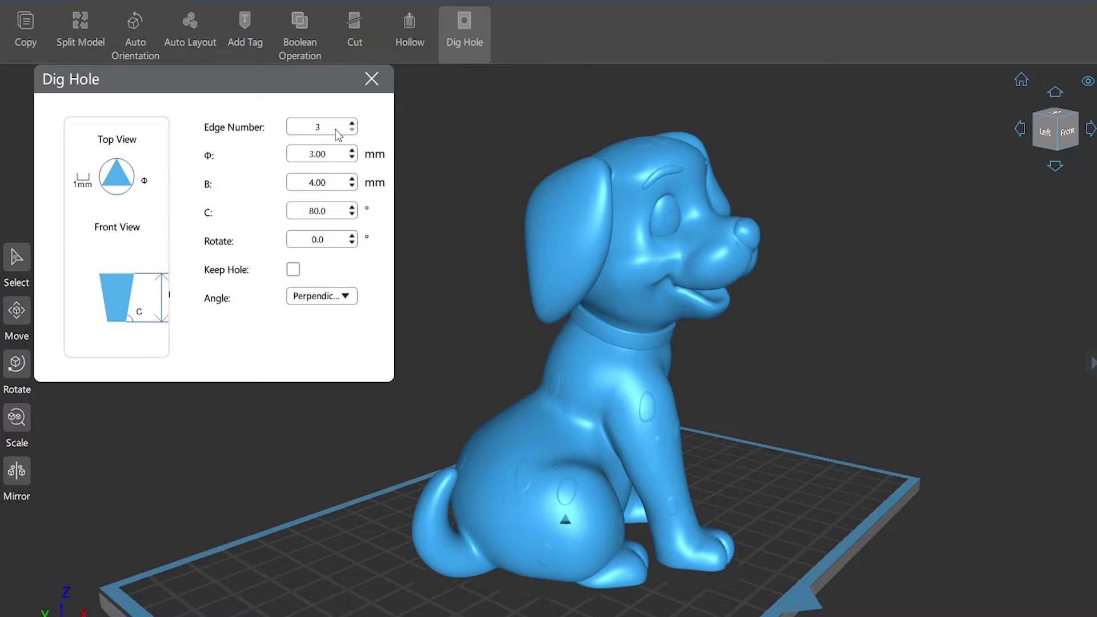
{"action": "left_click_drag", "start_coordinate": [339, 135], "coordinate": [307, 135]}
{"action": "type", "text": "5"}
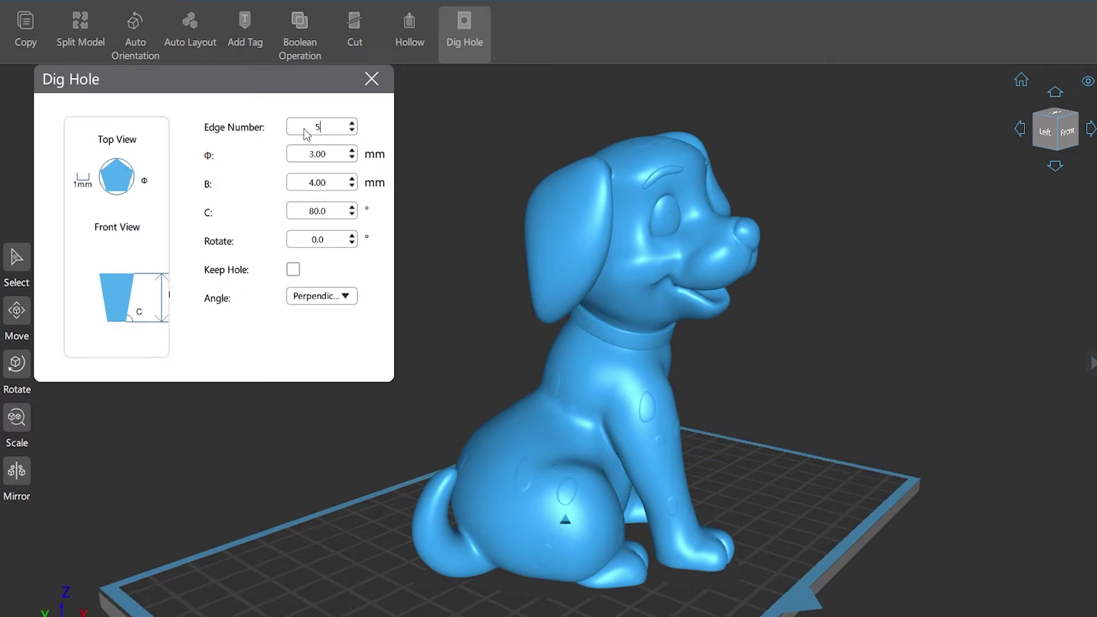
{"action": "left_click", "coordinate": [582, 534]}
Step: Dig a round 36-edge hole in the hip and close the Dig Hole settings
{"action": "left_click_drag", "start_coordinate": [334, 128], "coordinate": [295, 132]}
{"action": "type", "text": "36"}
{"action": "left_click", "coordinate": [566, 535]}
{"action": "left_click", "coordinate": [371, 79]}
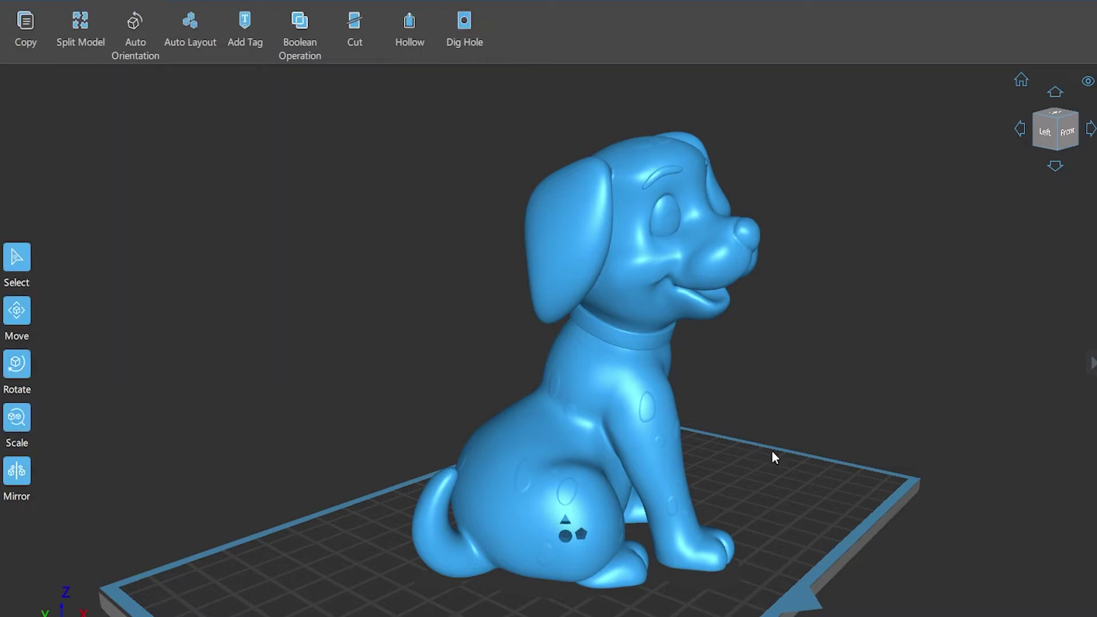
{"action": "scroll", "coordinate": [790, 501], "scroll_direction": "up", "scroll_amount": 3}
{"action": "left_click_drag", "start_coordinate": [791, 520], "coordinate": [797, 497]}
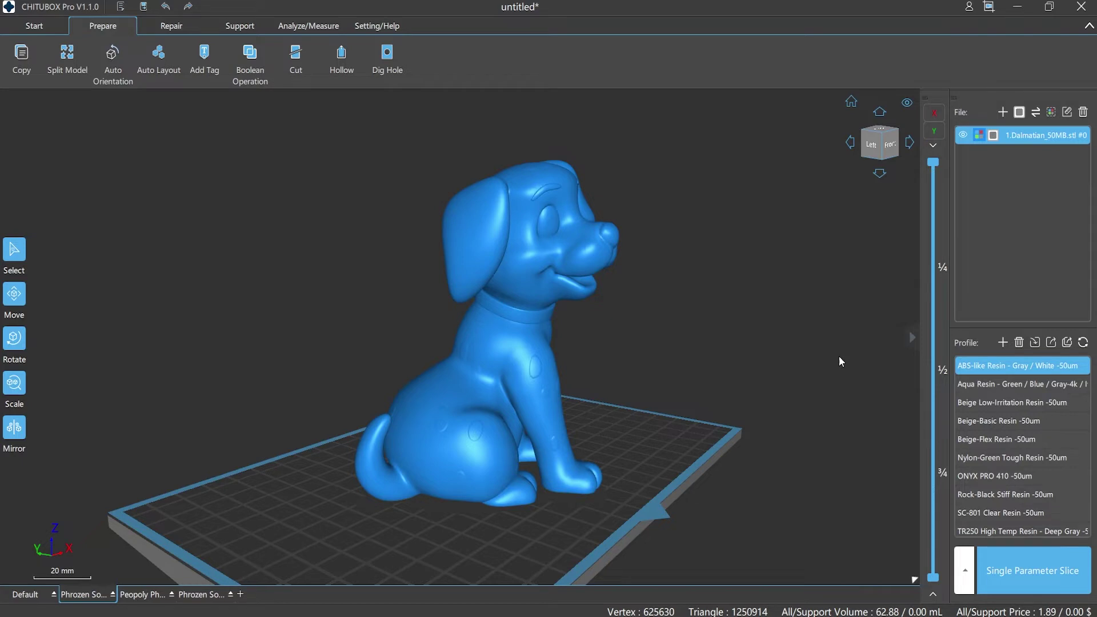
Step: Set the hole to 36 edges, Φ 3.00 mm, depth 3.2 mm and an 80° wall angle
{"action": "left_click", "coordinate": [397, 68]}
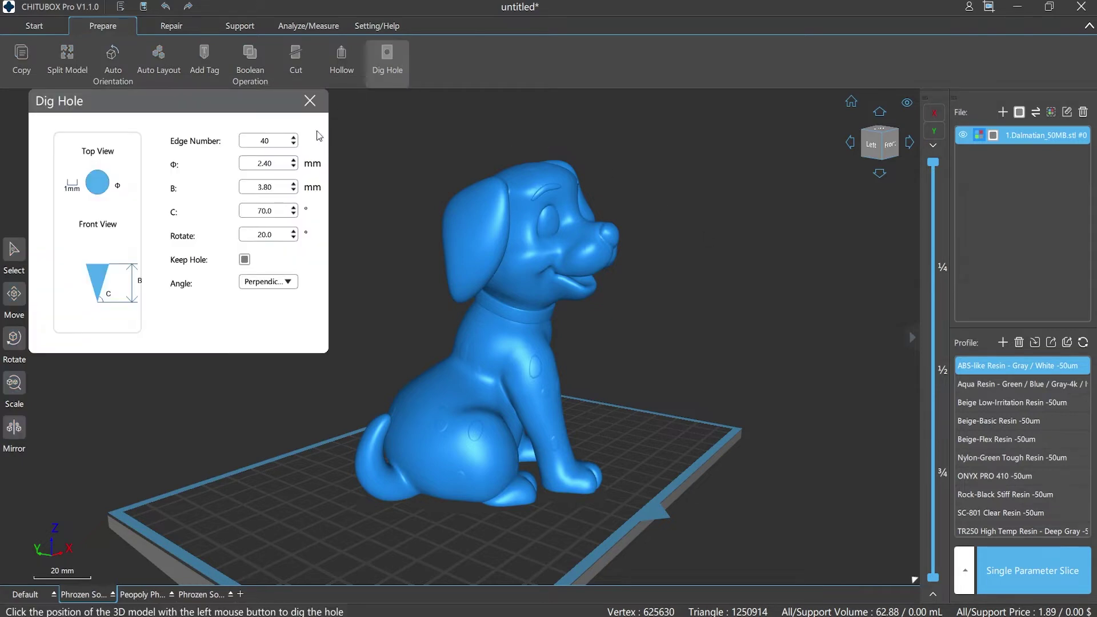
{"action": "type", "text": "36"}
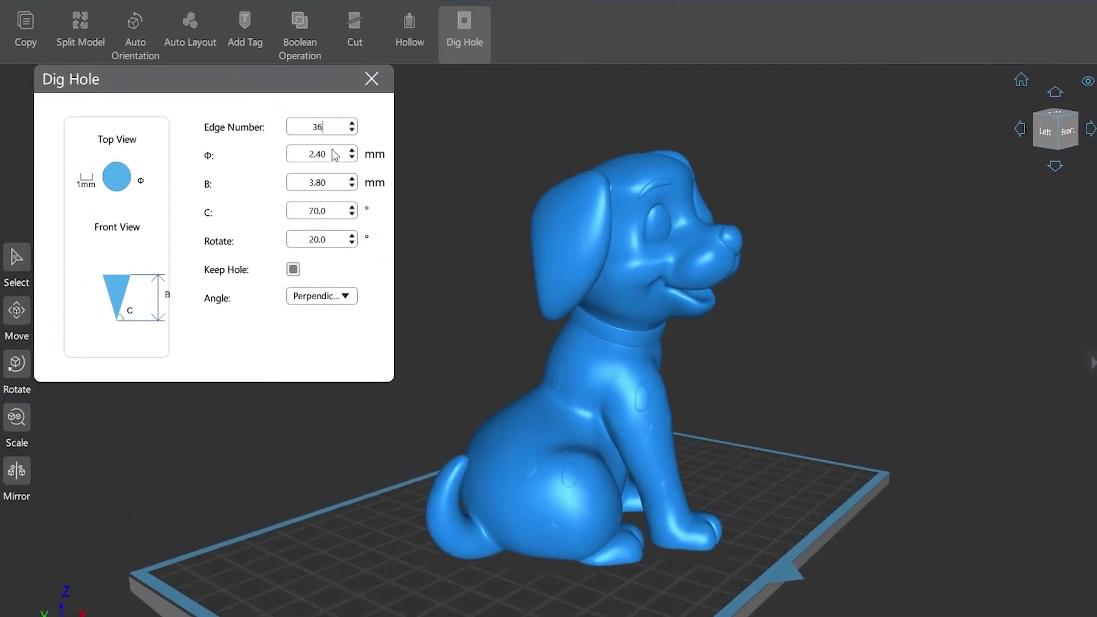
{"action": "type", "text": "3"}
{"action": "double_click", "coordinate": [335, 183]}
{"action": "type", "text": "3.2"}
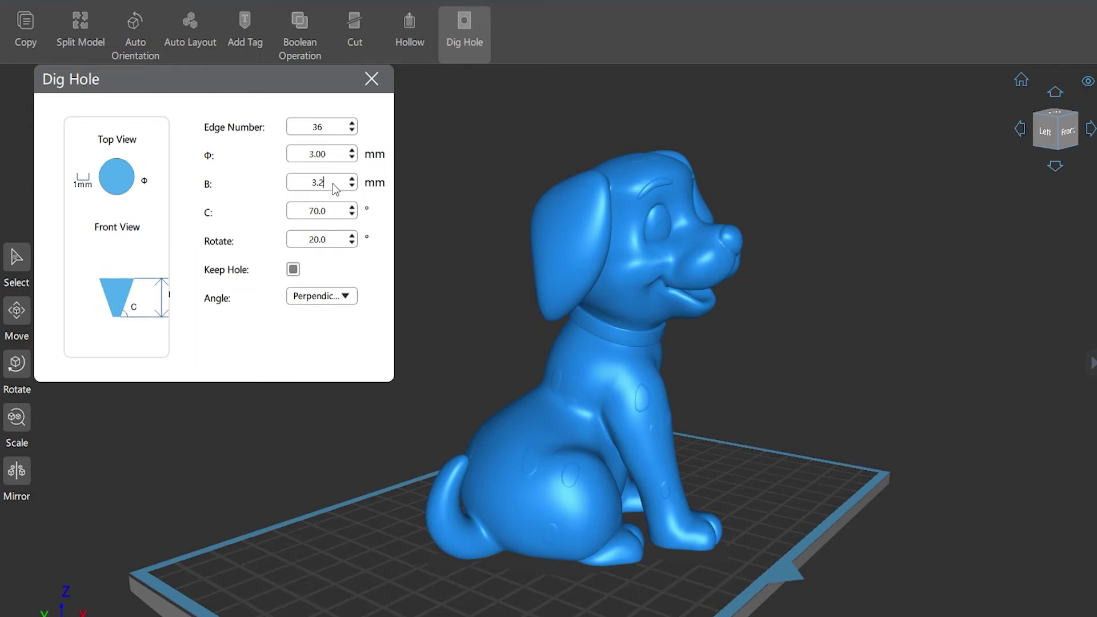
{"action": "double_click", "coordinate": [334, 210]}
{"action": "type", "text": "80"}
Step: Set rotation 0, untick Keep Hole, keep Perpendicular, and dig a hole in the front paw
{"action": "double_click", "coordinate": [332, 240]}
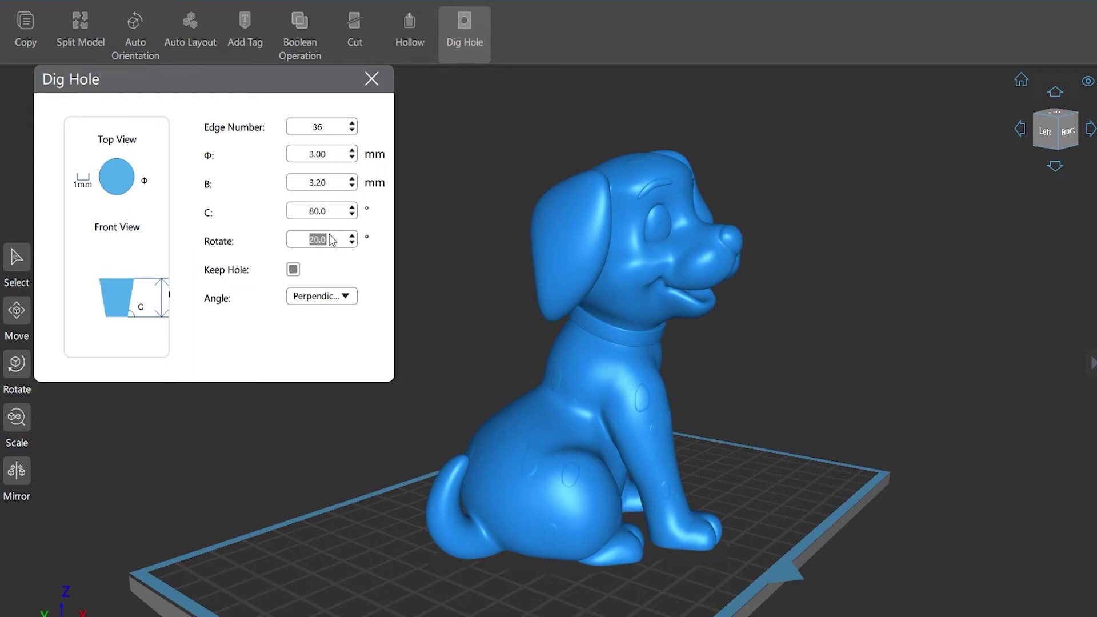
{"action": "type", "text": "0"}
{"action": "left_click", "coordinate": [293, 269]}
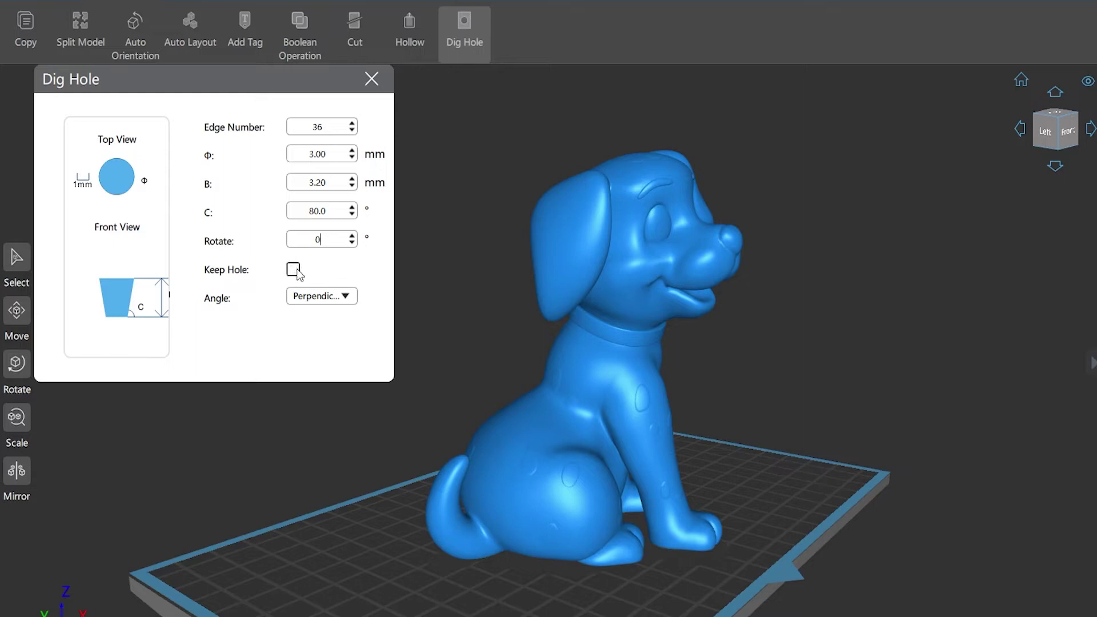
{"action": "left_click", "coordinate": [343, 296]}
{"action": "left_click", "coordinate": [338, 318]}
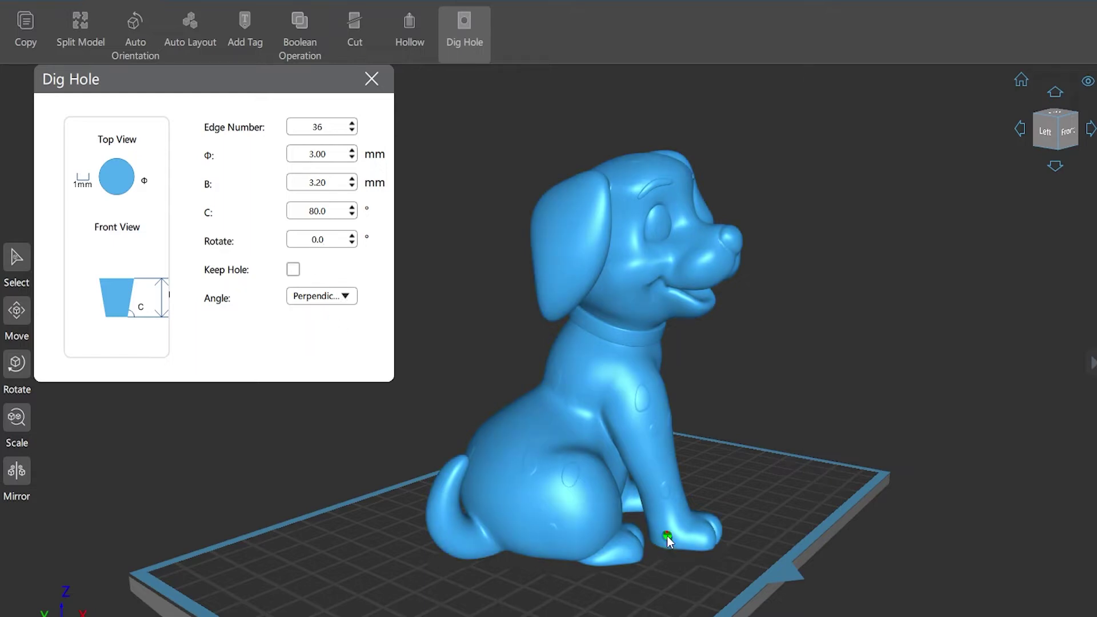
{"action": "left_click", "coordinate": [667, 536]}
{"action": "scroll", "coordinate": [697, 578], "scroll_direction": "up", "scroll_amount": 5}
{"action": "mouse_move", "coordinate": [691, 571]}
{"action": "left_mouse_down"}
{"action": "mouse_move", "coordinate": [708, 556]}
{"action": "mouse_move", "coordinate": [685, 564]}
{"action": "left_mouse_up"}
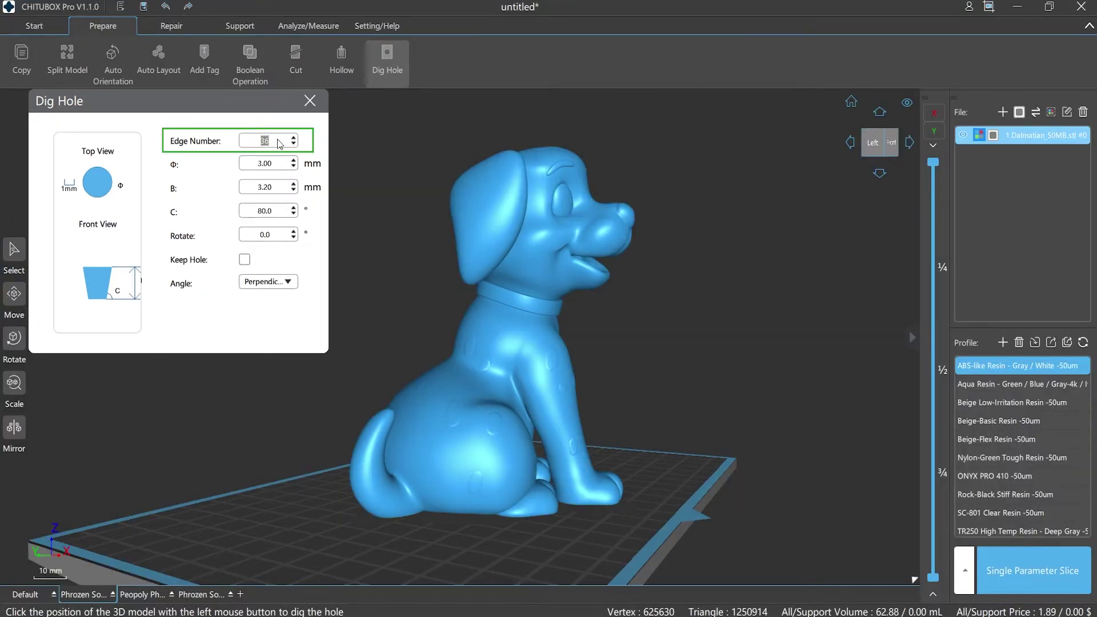
Step: Dig trial 5-edge and 9-edge holes in the dog's rump
{"action": "type", "text": "5"}
{"action": "left_click", "coordinate": [489, 454]}
{"action": "scroll", "coordinate": [501, 490], "scroll_direction": "up", "scroll_amount": 3}
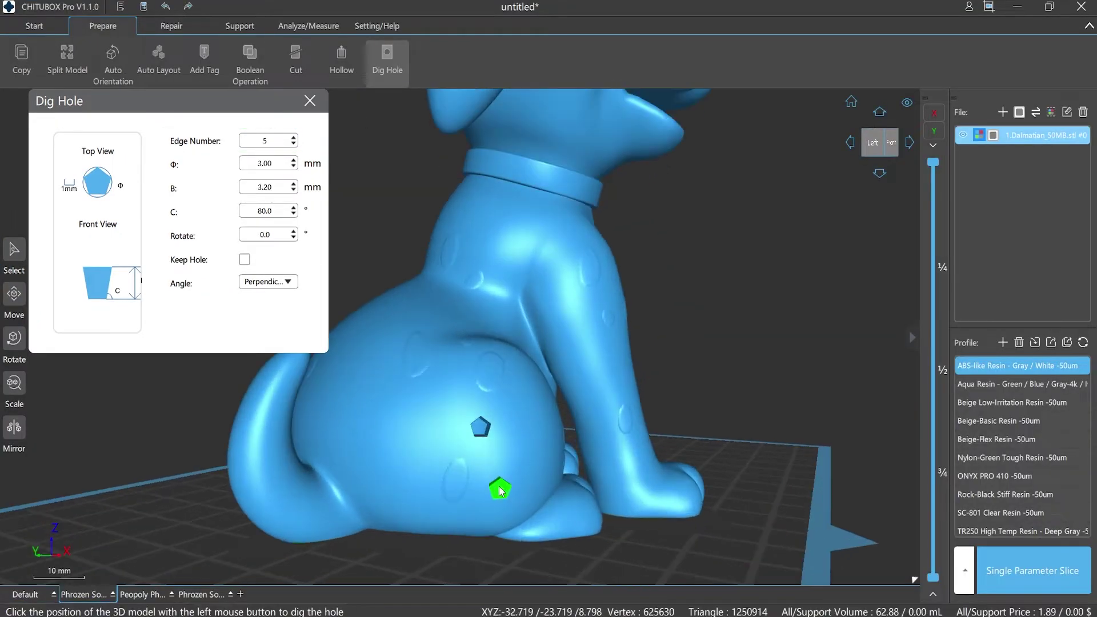
{"action": "left_click", "coordinate": [278, 147]}
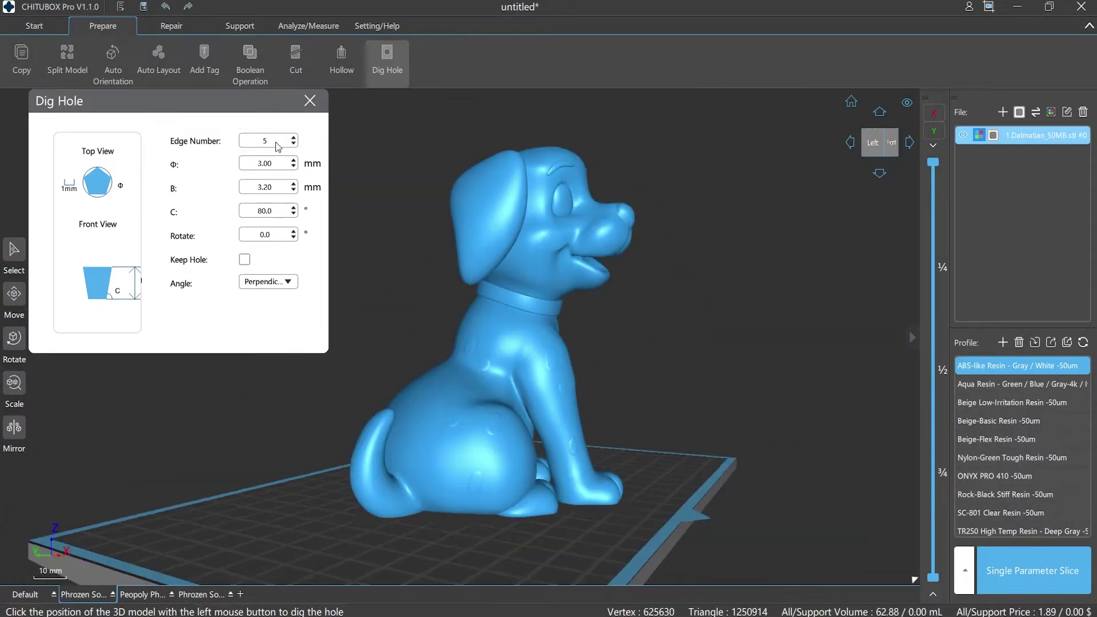
{"action": "key", "text": "BackSpace"}
{"action": "type", "text": "9"}
{"action": "left_click", "coordinate": [487, 451]}
{"action": "scroll", "coordinate": [629, 476], "scroll_direction": "up", "scroll_amount": 3}
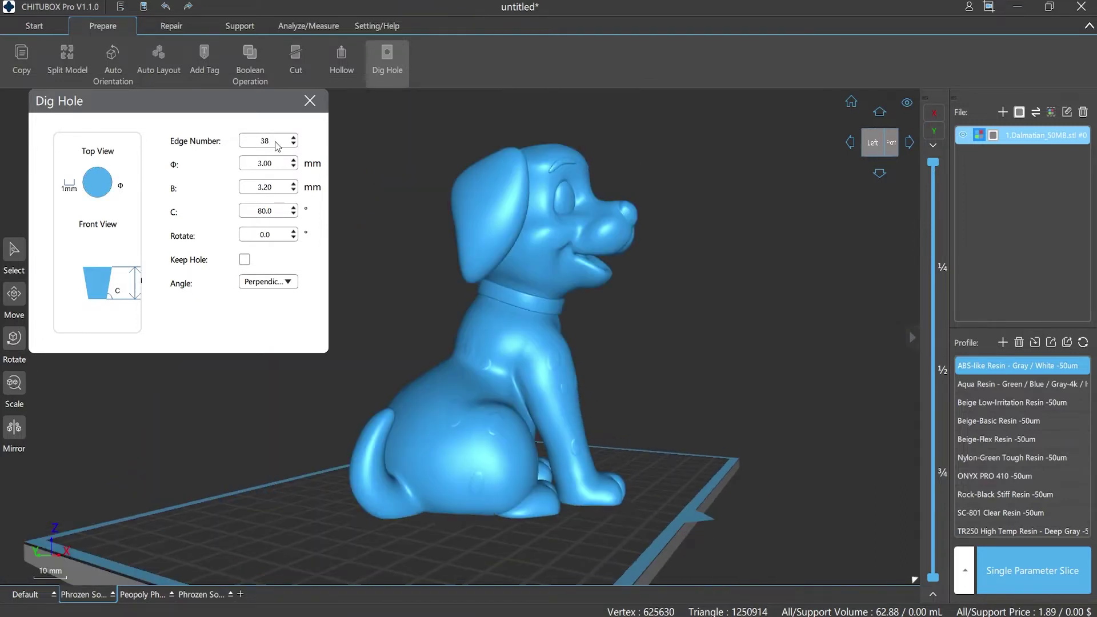
Step: Dig a round 38-edge hole, then raise Φ to 3.20 mm and dig another in the rump
{"action": "left_click", "coordinate": [480, 455]}
{"action": "scroll", "coordinate": [499, 540], "scroll_direction": "up", "scroll_amount": 3}
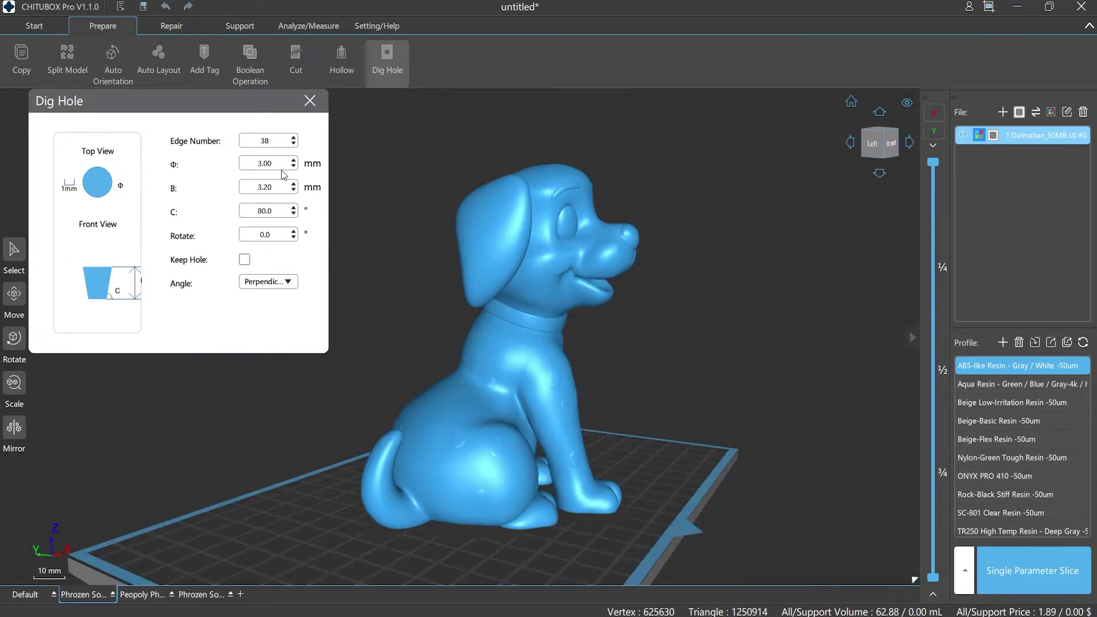
{"action": "double_click", "coordinate": [281, 165]}
{"action": "left_click", "coordinate": [294, 161]}
{"action": "left_click", "coordinate": [294, 161]}
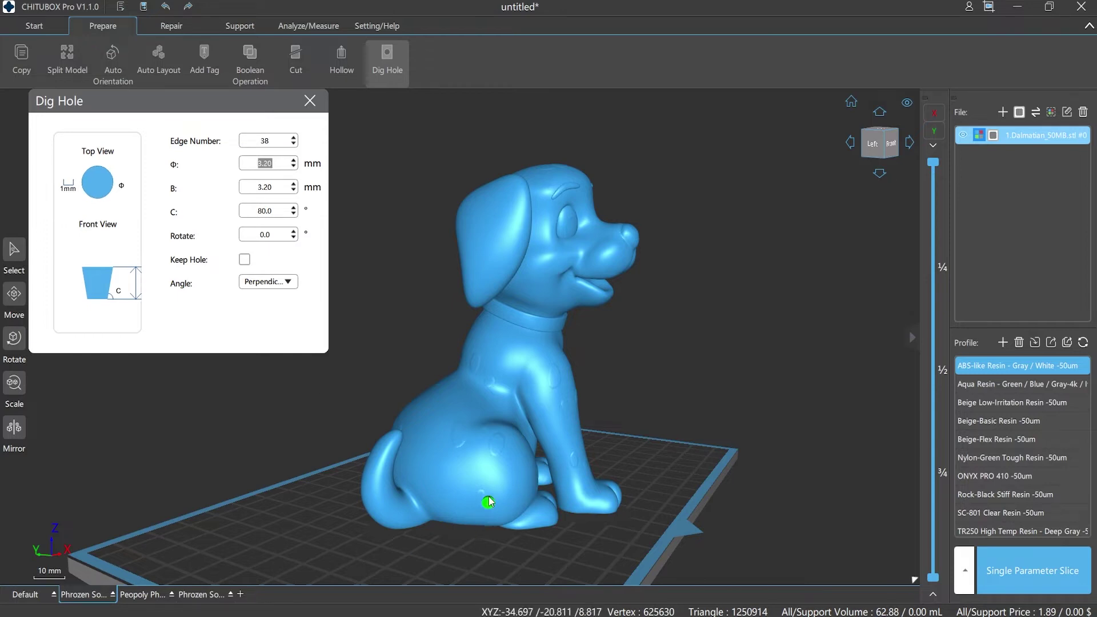
{"action": "left_click", "coordinate": [490, 462]}
{"action": "scroll", "coordinate": [519, 540], "scroll_direction": "up", "scroll_amount": 3}
Step: Step the hole diameter down to 1.80 mm
{"action": "scroll", "coordinate": [519, 541], "scroll_direction": "down", "scroll_amount": 5}
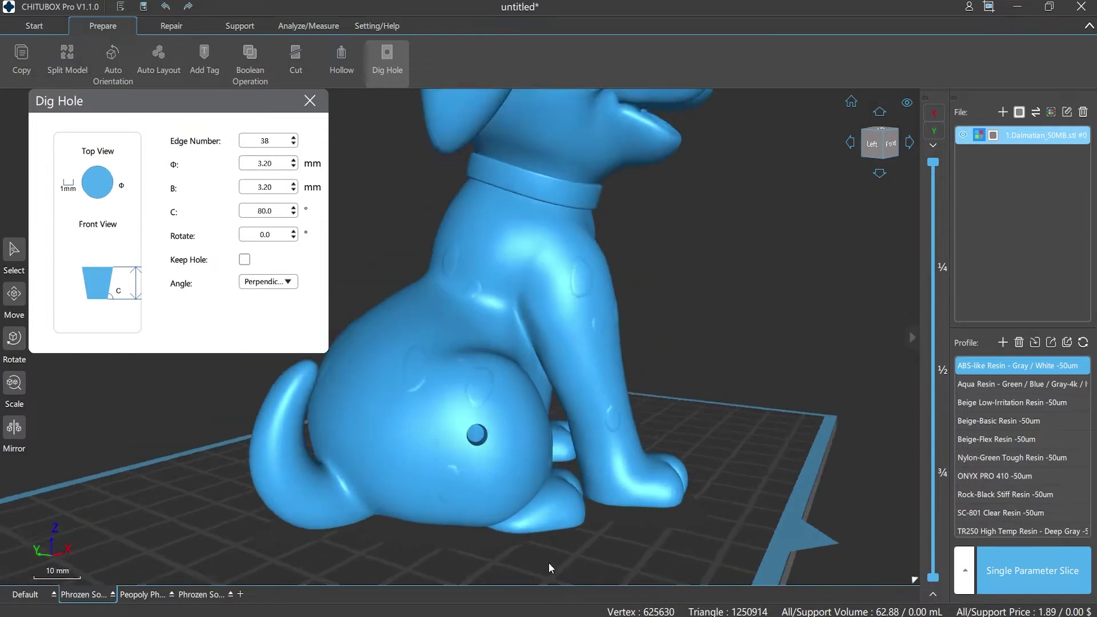
{"action": "right_click_drag", "start_coordinate": [534, 567], "coordinate": [525, 559]}
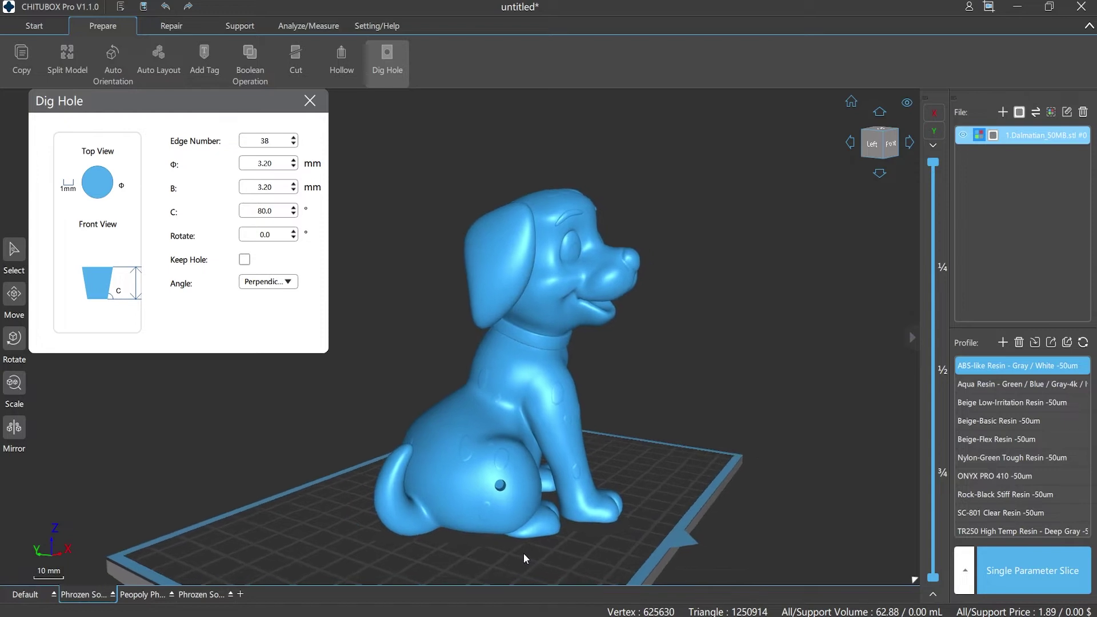
{"action": "left_click", "coordinate": [294, 166]}
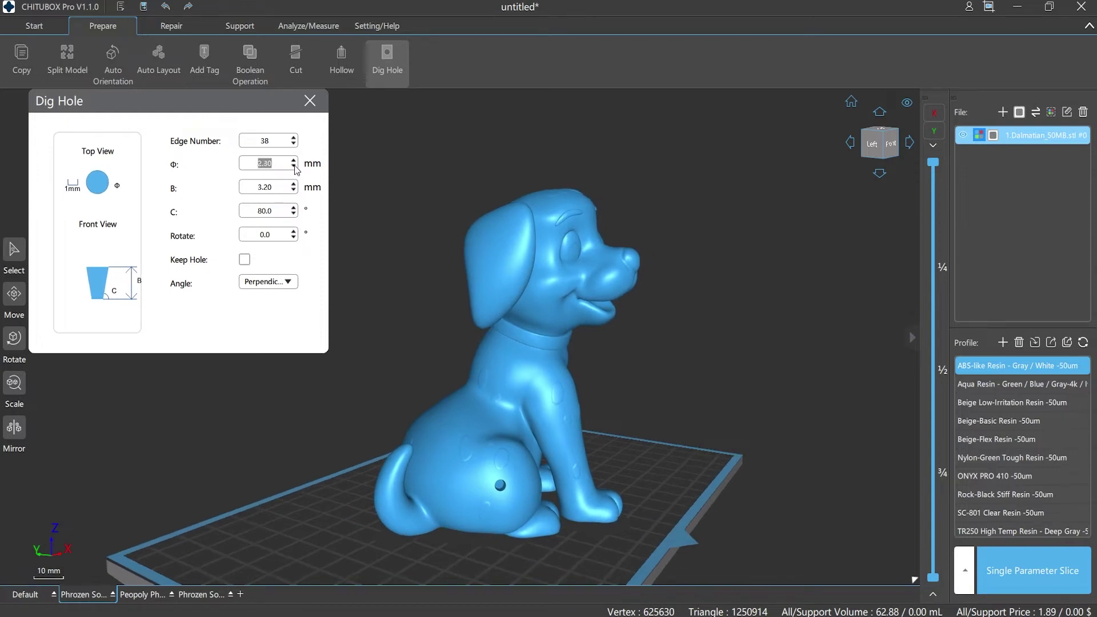
{"action": "left_click", "coordinate": [294, 165]}
{"action": "scroll", "coordinate": [509, 543], "scroll_direction": "up", "scroll_amount": 5}
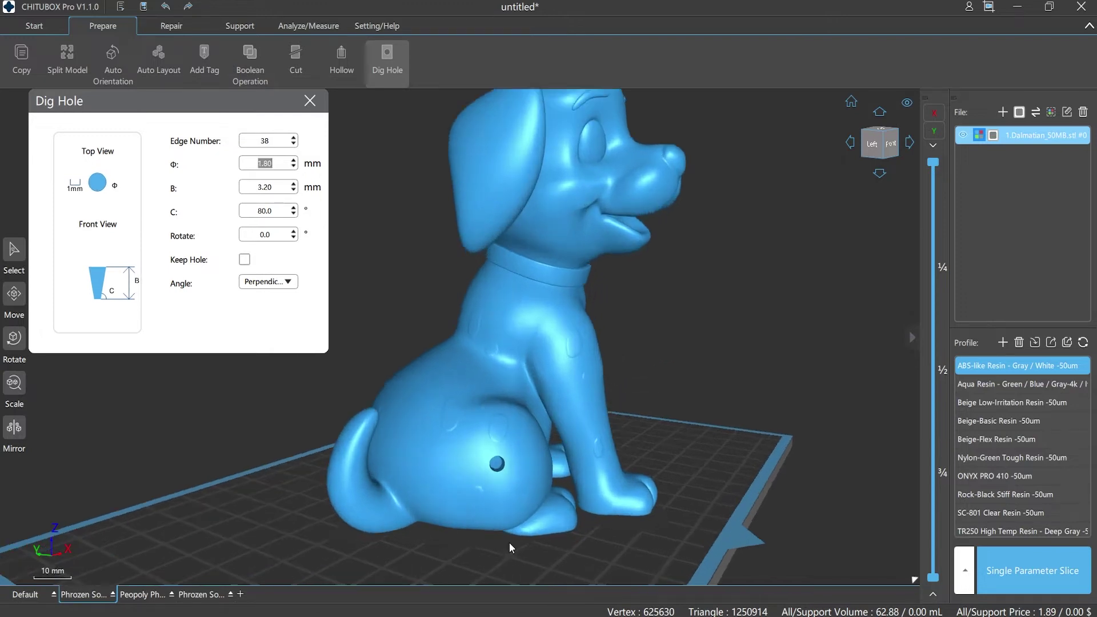
Step: Dig a 1.8 mm hole, raise the depth to 3.40 mm, and dig a 2.4 mm hip hole
{"action": "left_click", "coordinate": [513, 454]}
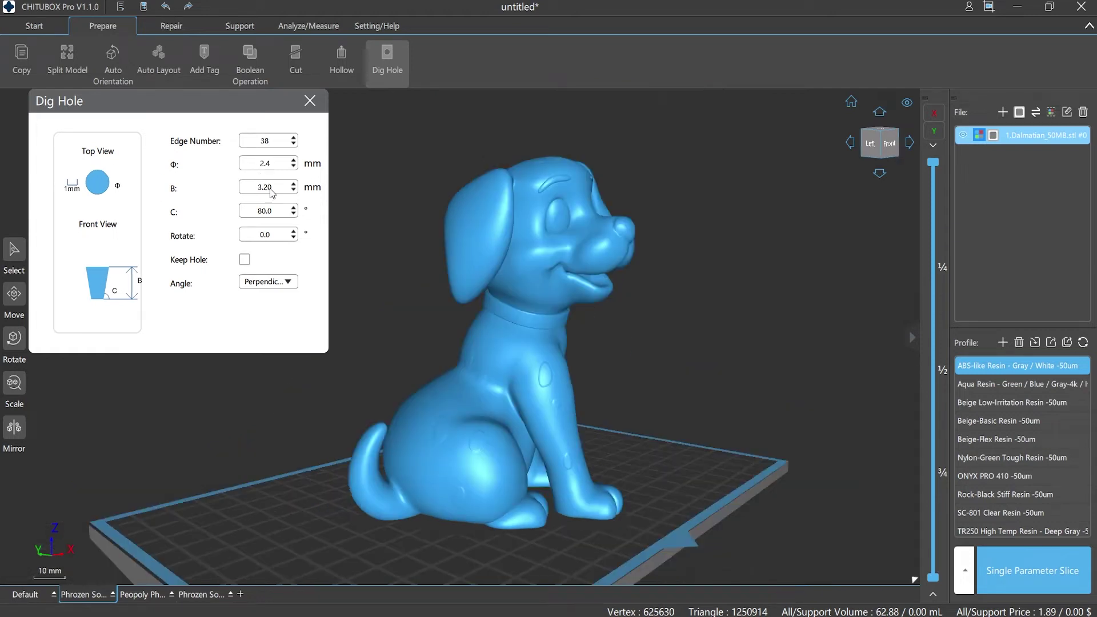
{"action": "double_click", "coordinate": [280, 187]}
{"action": "left_click", "coordinate": [293, 184]}
{"action": "left_click", "coordinate": [294, 184]}
{"action": "left_click", "coordinate": [486, 470]}
Step: Set the hole depth to 1.6 mm and dig a shallow trial hole
{"action": "scroll", "coordinate": [508, 550], "scroll_direction": "up", "scroll_amount": 3}
{"action": "scroll", "coordinate": [508, 550], "scroll_direction": "up", "scroll_amount": 2}
{"action": "scroll", "coordinate": [569, 563], "scroll_direction": "up", "scroll_amount": 1}
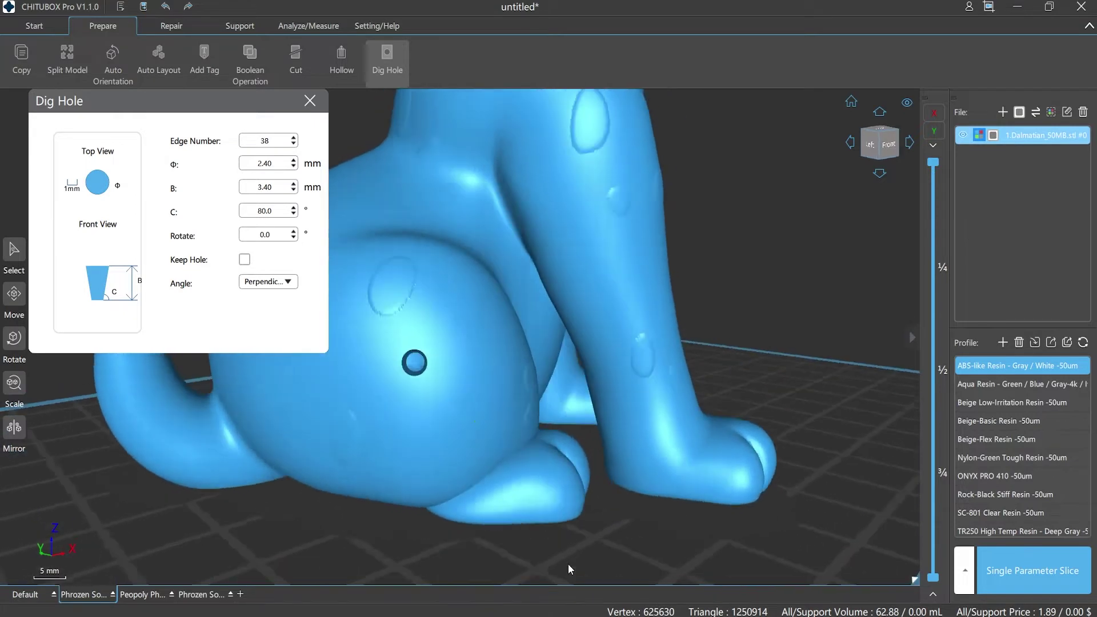
{"action": "scroll", "coordinate": [572, 560], "scroll_direction": "down", "scroll_amount": 4}
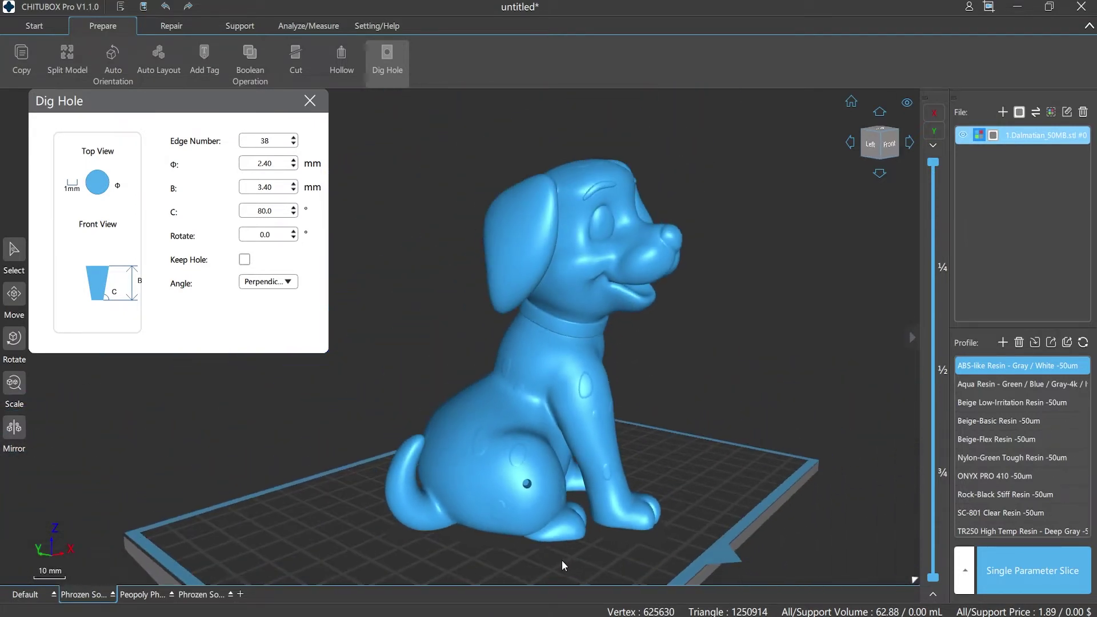
{"action": "left_click_drag", "start_coordinate": [271, 190], "coordinate": [251, 193]}
{"action": "type", "text": "1.6"}
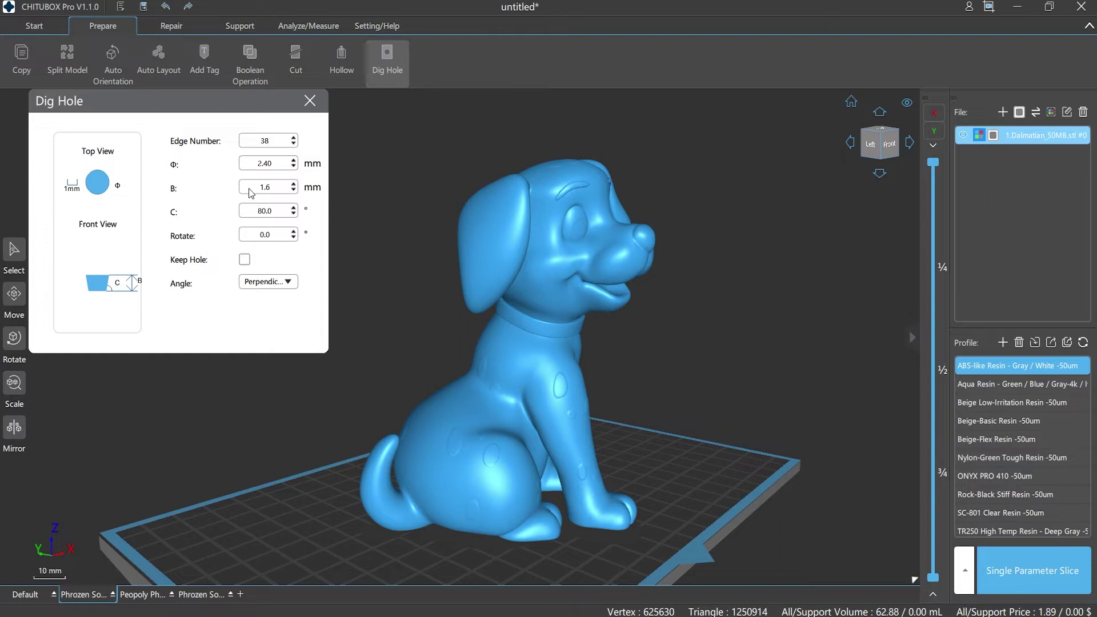
{"action": "left_click", "coordinate": [489, 483]}
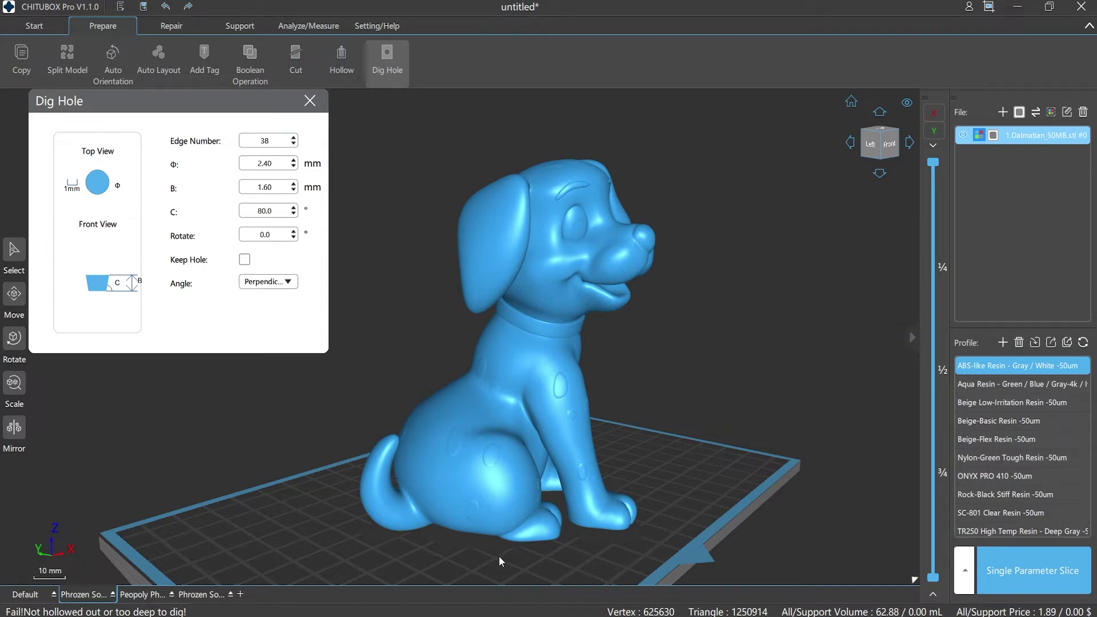
Step: Dig a hip drain hole, then set the wall angle to 30° and dig a second below it
{"action": "left_click", "coordinate": [278, 211]}
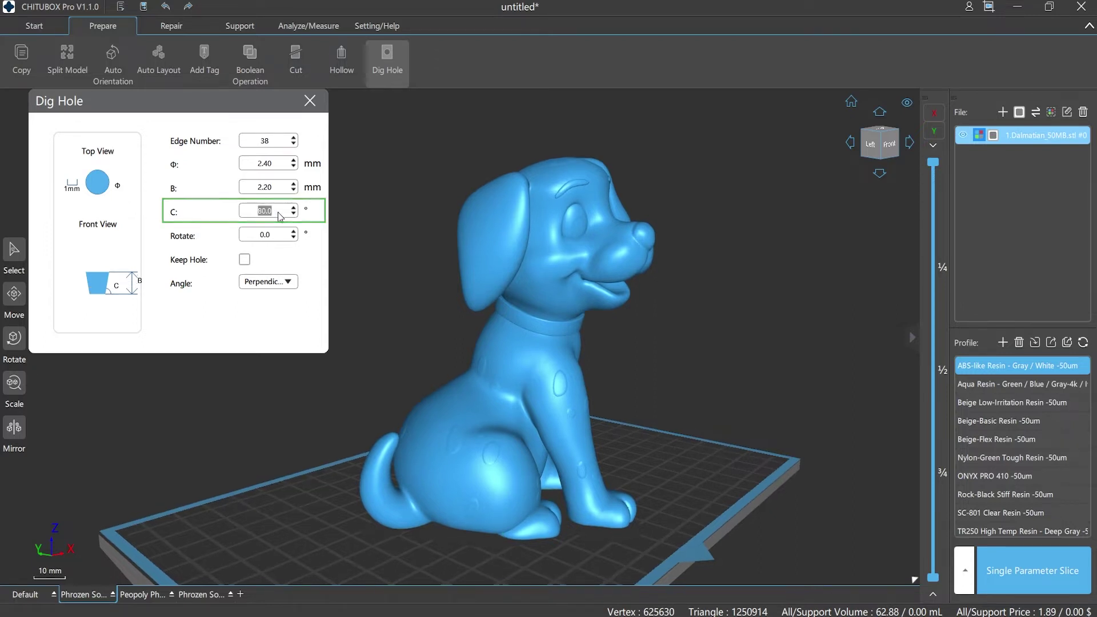
{"action": "left_click", "coordinate": [496, 485]}
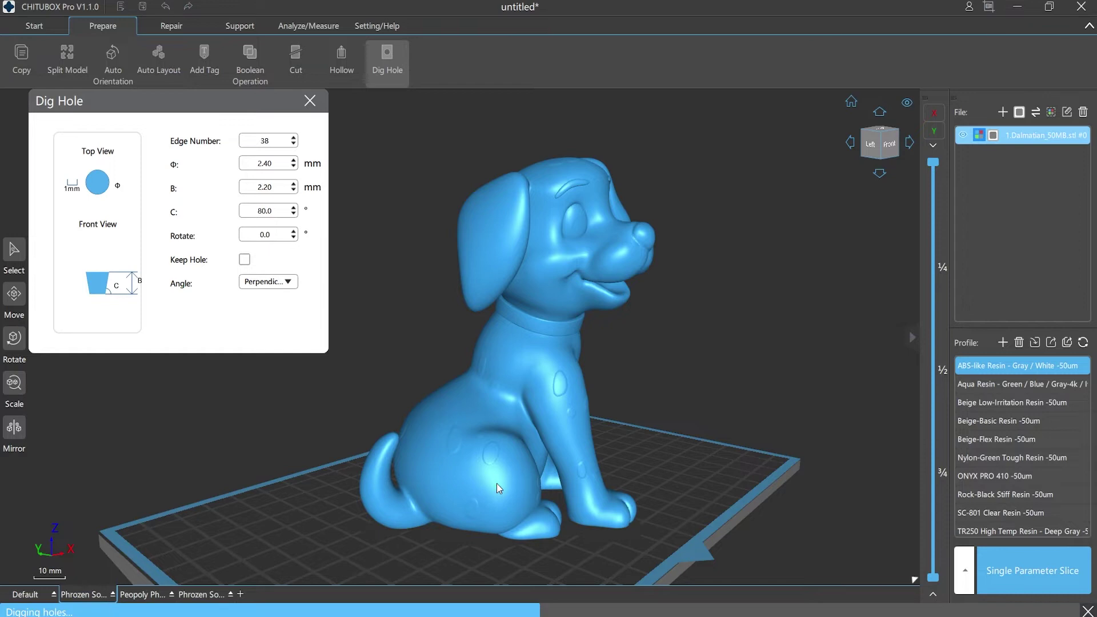
{"action": "scroll", "coordinate": [524, 529], "scroll_direction": "up", "scroll_amount": 5}
{"action": "scroll", "coordinate": [523, 529], "scroll_direction": "down", "scroll_amount": 5}
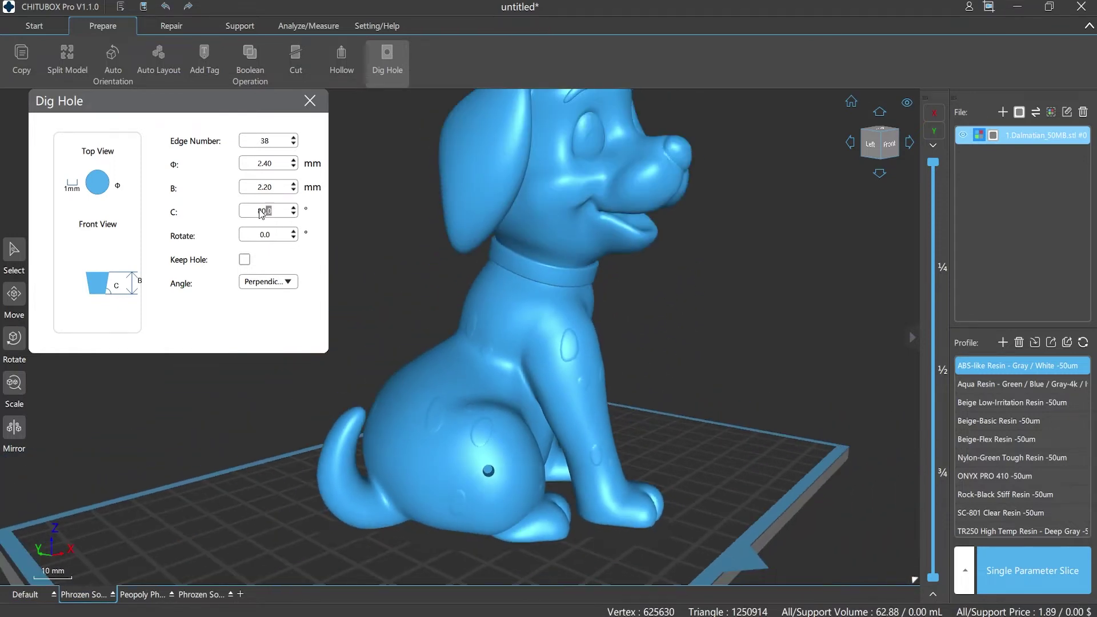
{"action": "type", "text": "30"}
{"action": "left_click", "coordinate": [496, 487]}
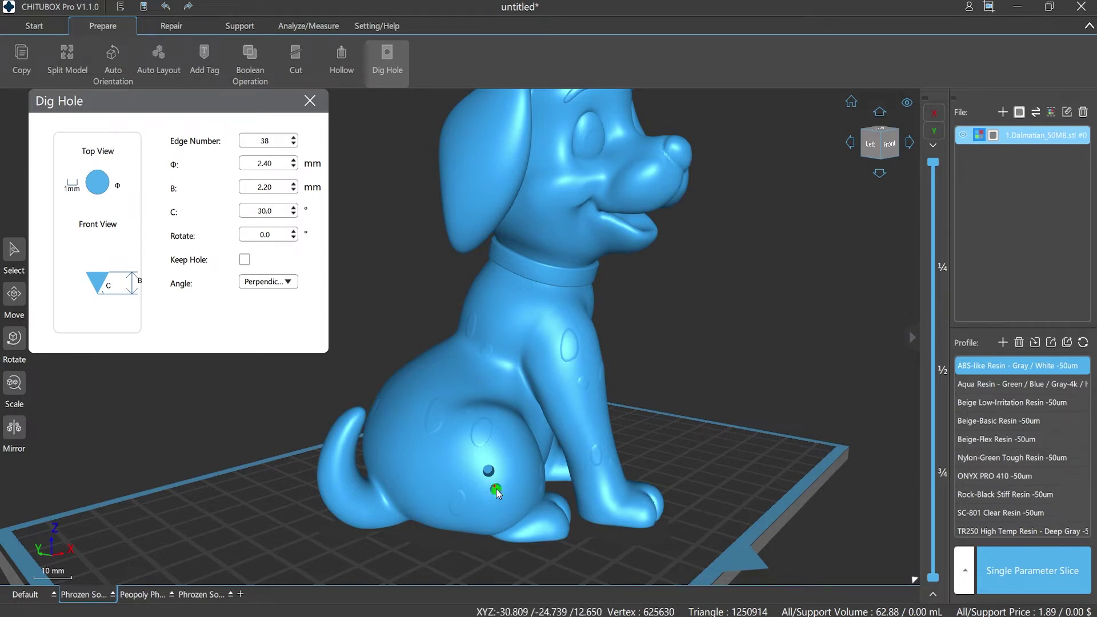
{"action": "scroll", "coordinate": [502, 512], "scroll_direction": "up", "scroll_amount": 5}
{"action": "key", "text": "Escape"}
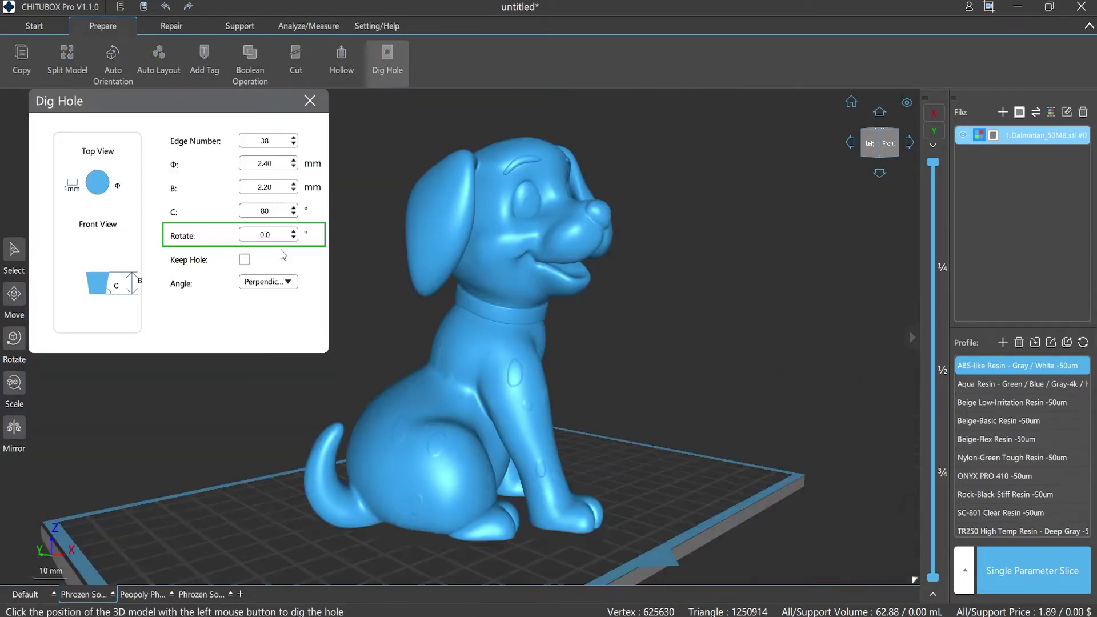
Step: Dig two triangular holes in the hip, the second rotated 90°
{"action": "double_click", "coordinate": [282, 237]}
{"action": "left_click", "coordinate": [275, 142]}
{"action": "key", "text": "BackSpace"}
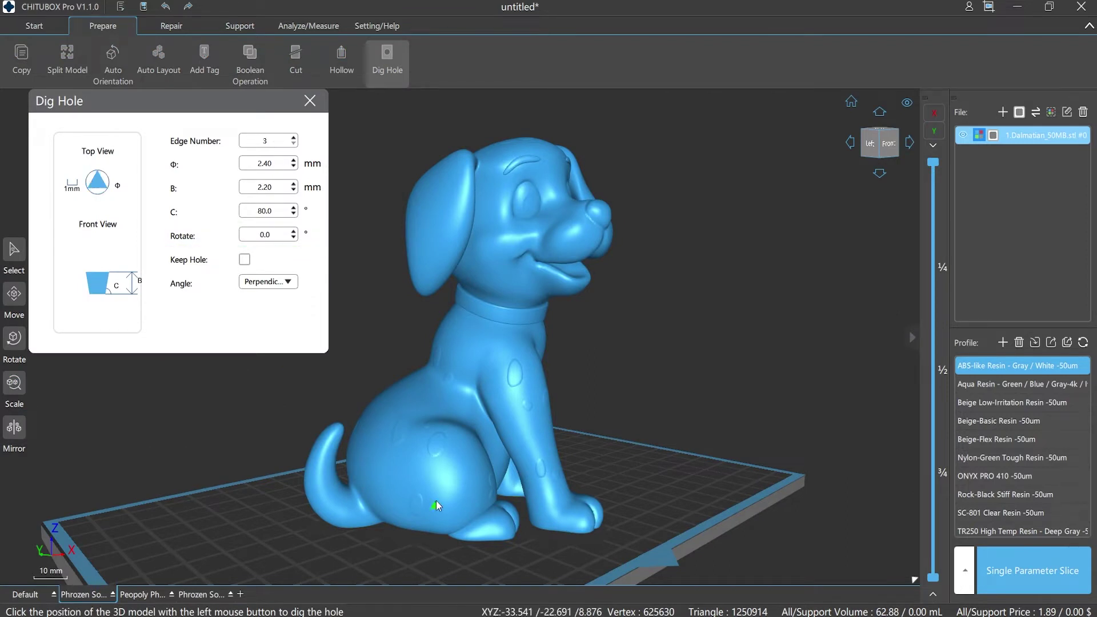
{"action": "left_click", "coordinate": [444, 472]}
{"action": "scroll", "coordinate": [437, 533], "scroll_direction": "up", "scroll_amount": 5}
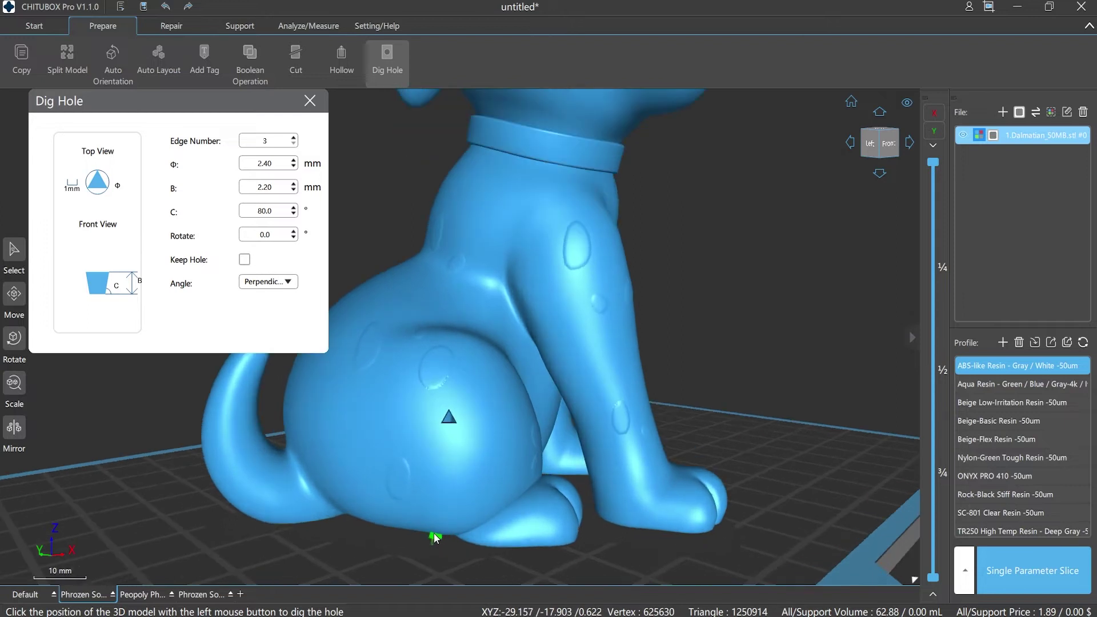
{"action": "scroll", "coordinate": [437, 537], "scroll_direction": "down", "scroll_amount": 5}
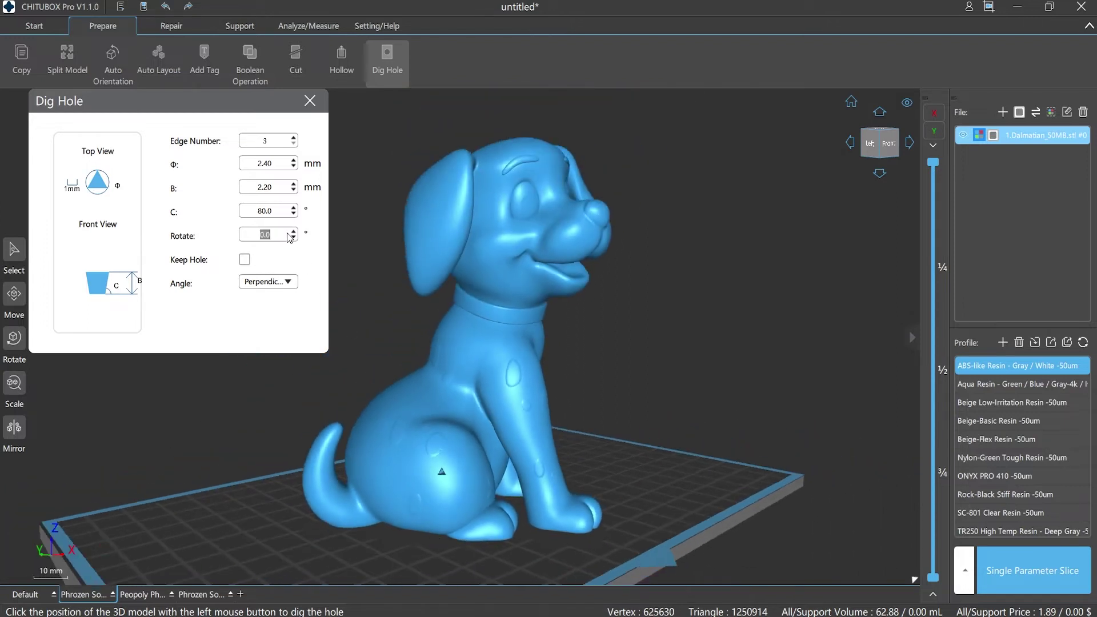
{"action": "type", "text": "90"}
{"action": "left_click", "coordinate": [444, 482]}
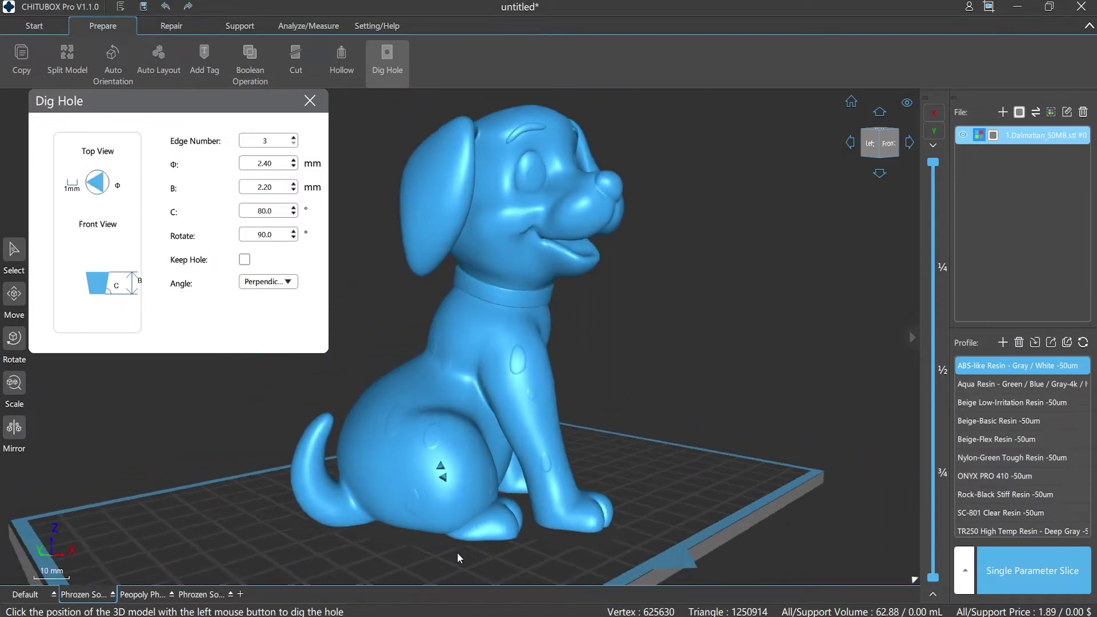
{"action": "scroll", "coordinate": [457, 554], "scroll_direction": "up", "scroll_amount": 5}
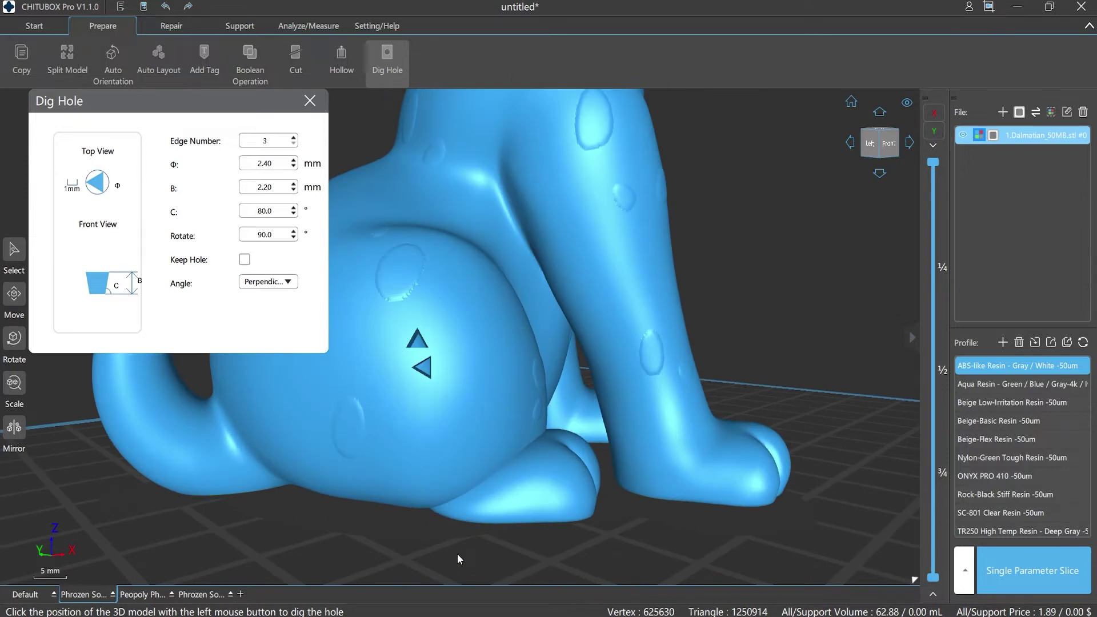
Step: Dig a round 36-edge hole with Keep Hole ticked, close Dig Hole, and select its plug
{"action": "double_click", "coordinate": [278, 236]}
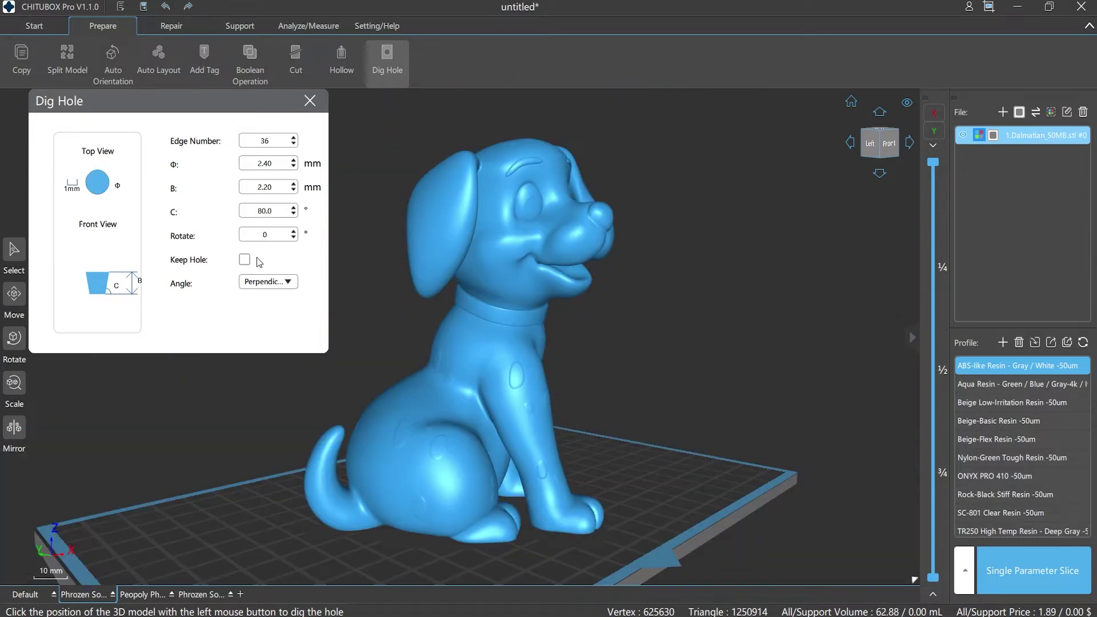
{"action": "left_click", "coordinate": [245, 260]}
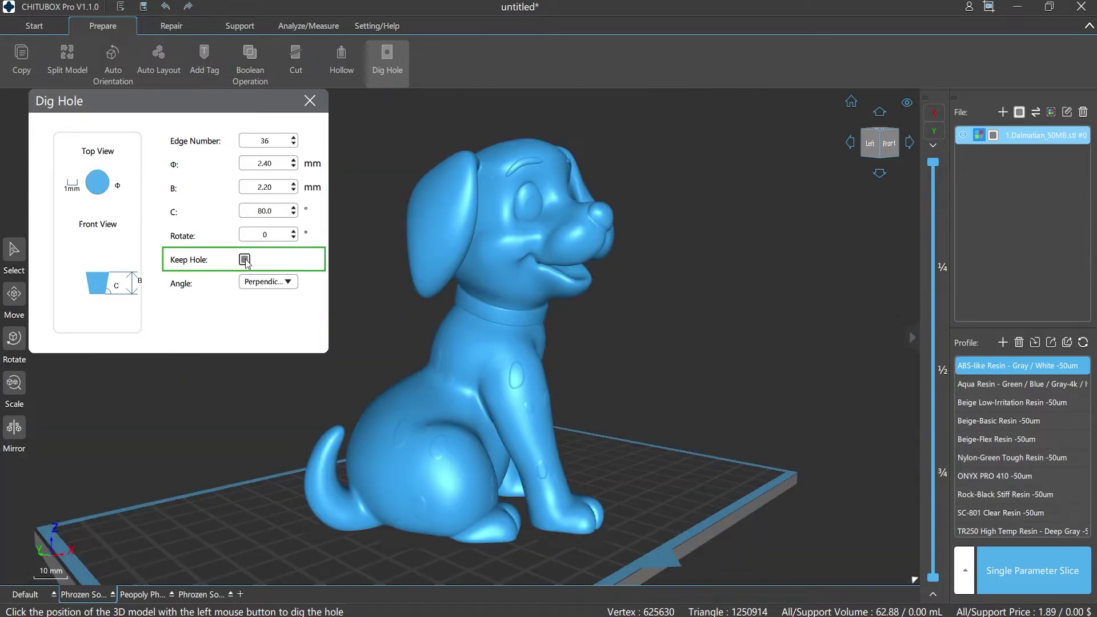
{"action": "left_click", "coordinate": [448, 483]}
{"action": "scroll", "coordinate": [487, 562], "scroll_direction": "up", "scroll_amount": 4}
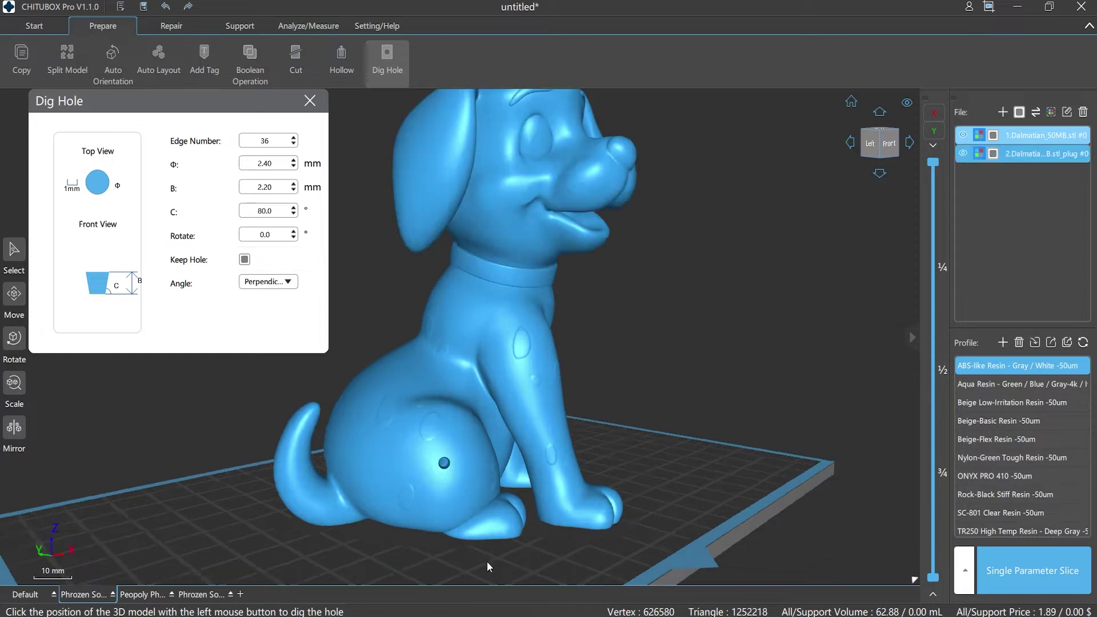
{"action": "left_click_drag", "start_coordinate": [490, 561], "coordinate": [259, 556]}
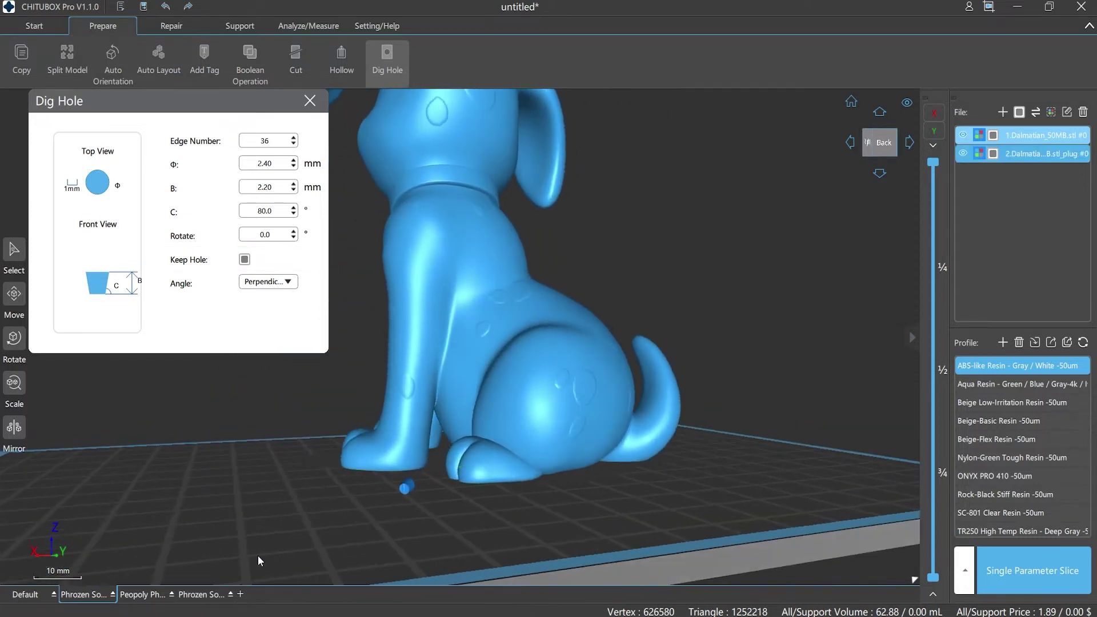
{"action": "left_click", "coordinate": [310, 101]}
{"action": "left_click", "coordinate": [405, 489]}
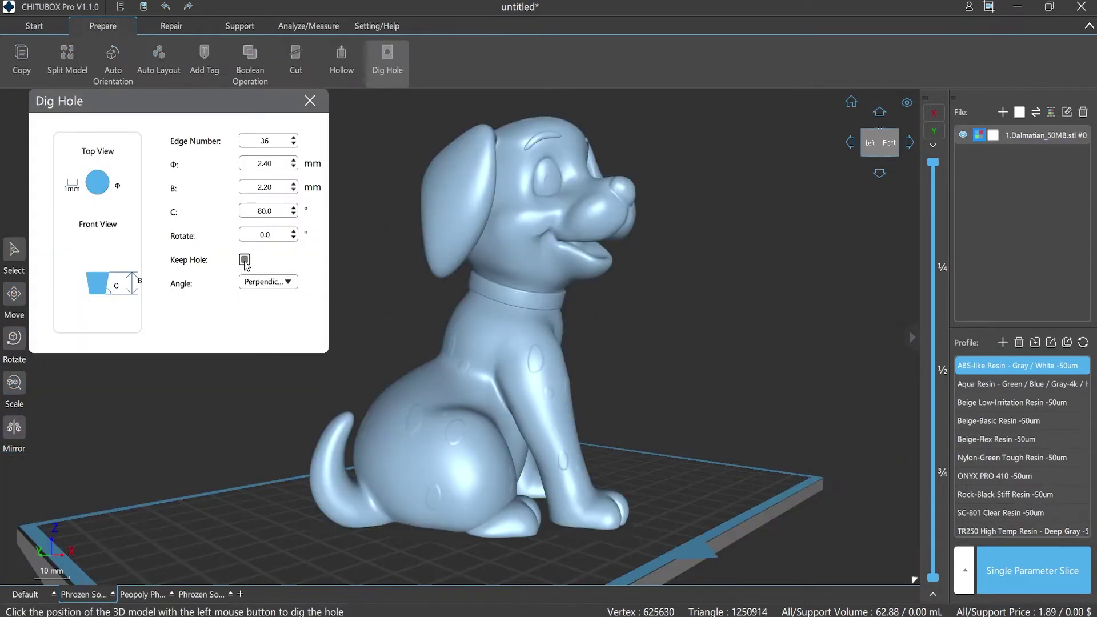
Step: Dig a hip hole, then a perpendicular hole in the dog's front leg
{"action": "left_click", "coordinate": [460, 475]}
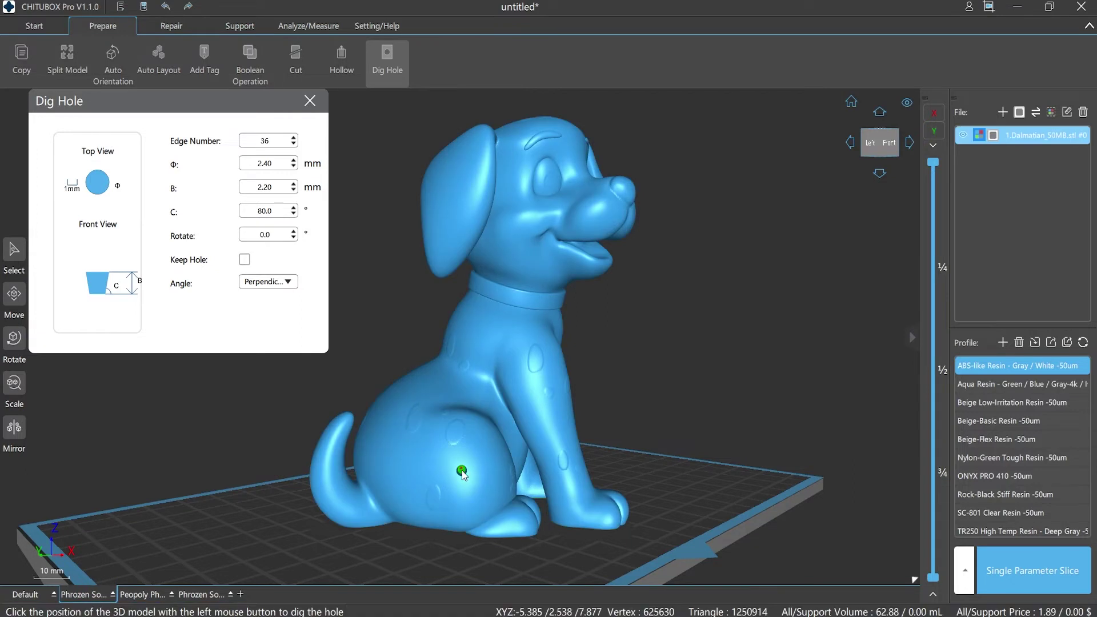
{"action": "left_click_drag", "start_coordinate": [690, 521], "coordinate": [489, 522]}
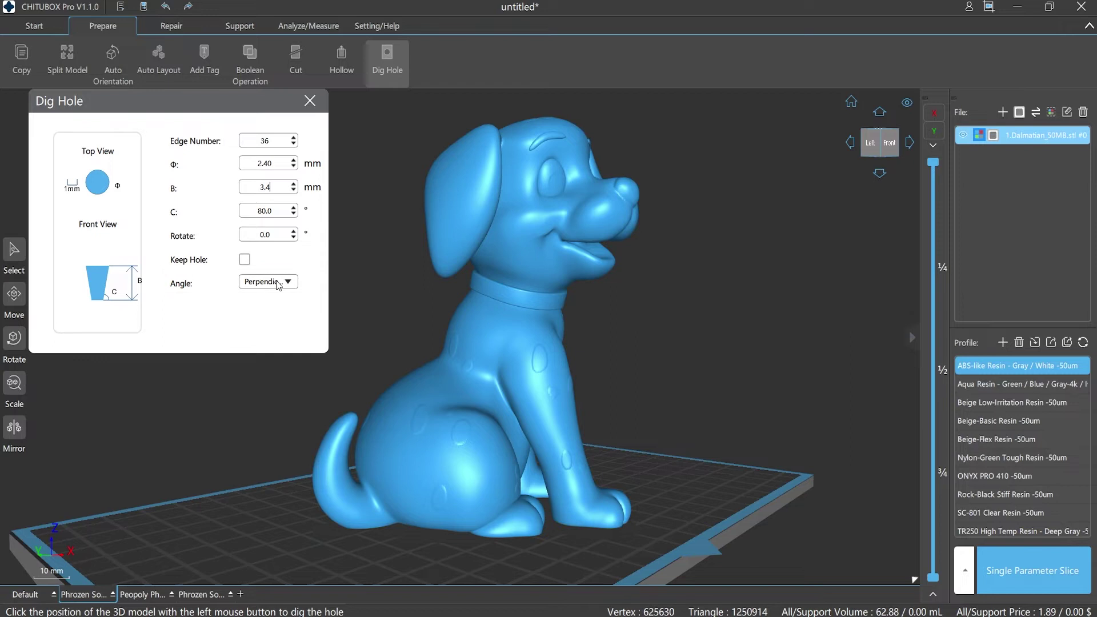
{"action": "left_click", "coordinate": [278, 286]}
{"action": "left_click", "coordinate": [276, 293]}
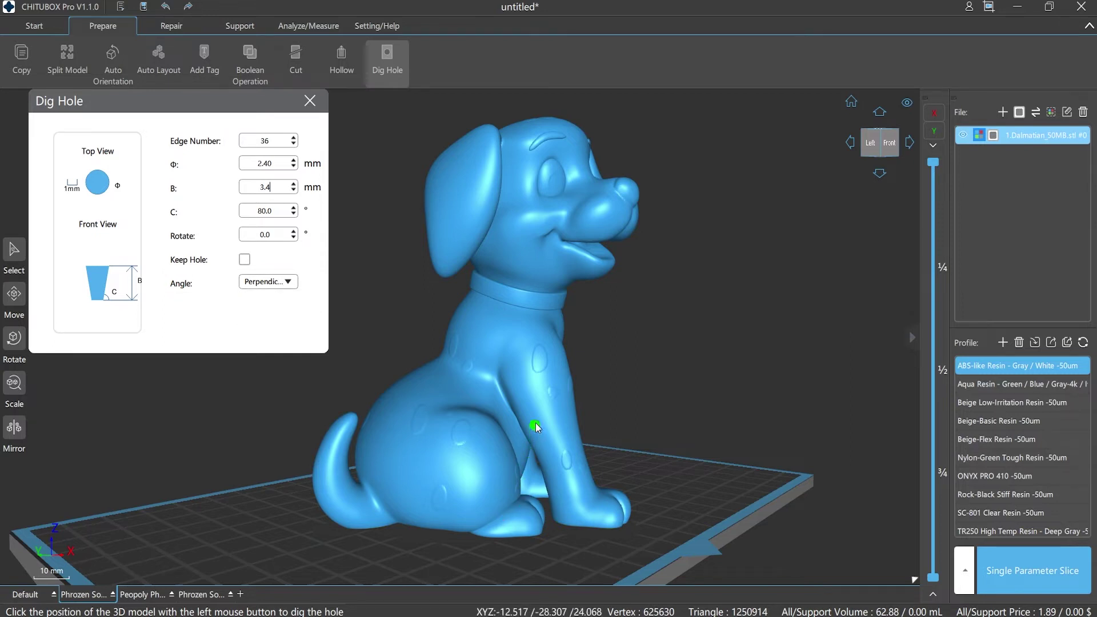
{"action": "left_click", "coordinate": [540, 415]}
Step: Switch the hole angle to Camera Perspective and dig a second leg hole beside the first
{"action": "left_click", "coordinate": [294, 286]}
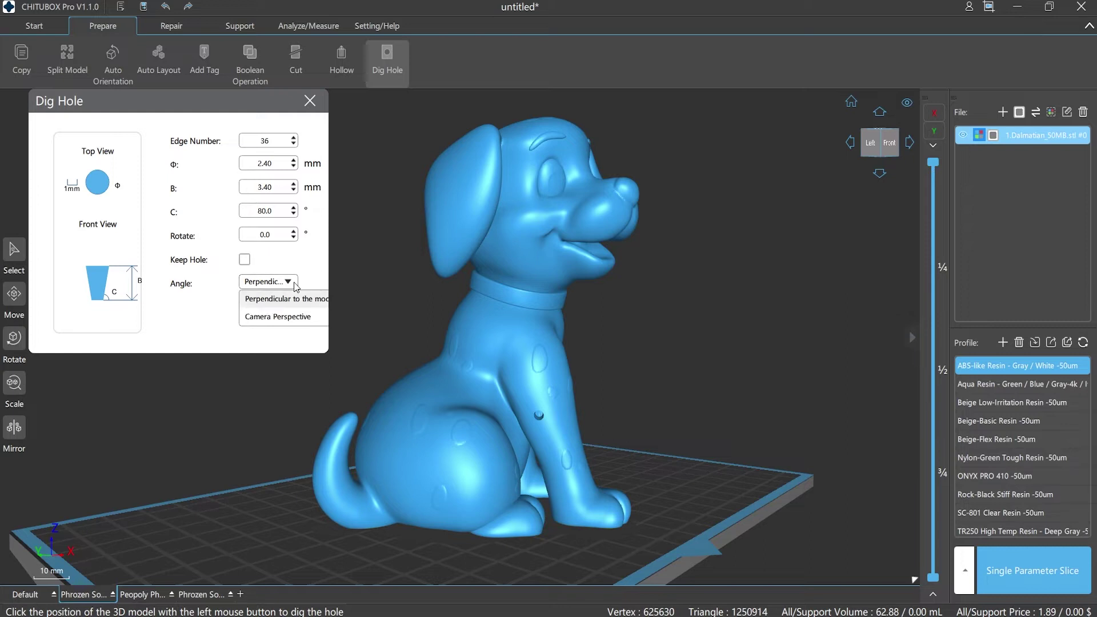
{"action": "left_click", "coordinate": [280, 317]}
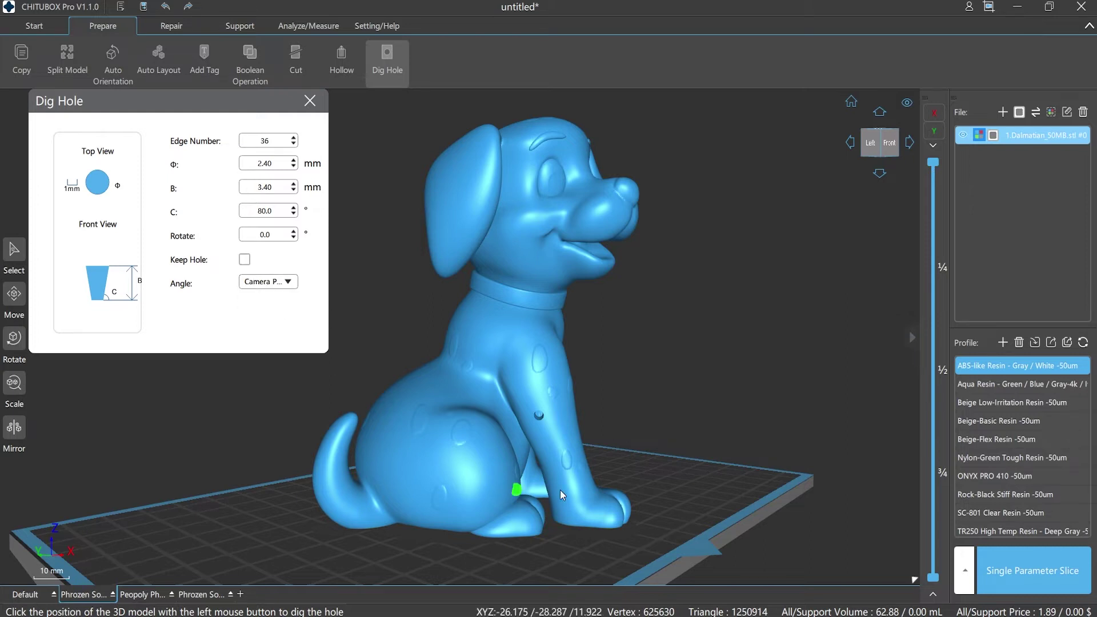
{"action": "left_click", "coordinate": [553, 414]}
Step: Zoom the view on the dog with its Y 8.00 mm cut plane showing
{"action": "scroll", "coordinate": [594, 449], "scroll_direction": "up", "scroll_amount": 2}
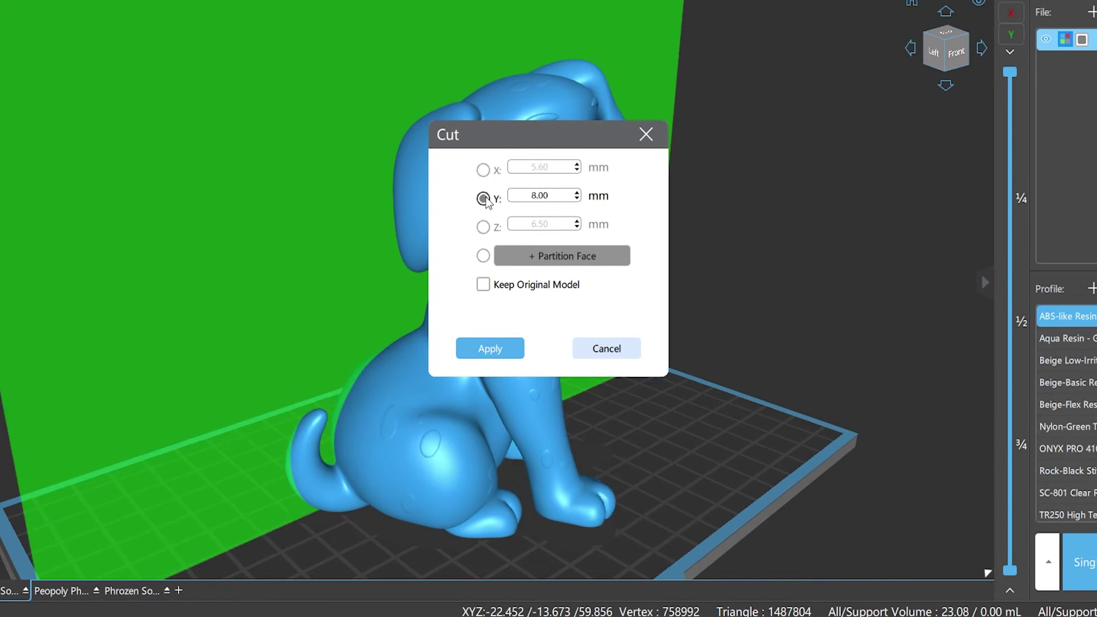
Step: Cut the dog along Y at 6.5 mm into two parts
{"action": "left_click", "coordinate": [483, 227]}
{"action": "left_click", "coordinate": [483, 256]}
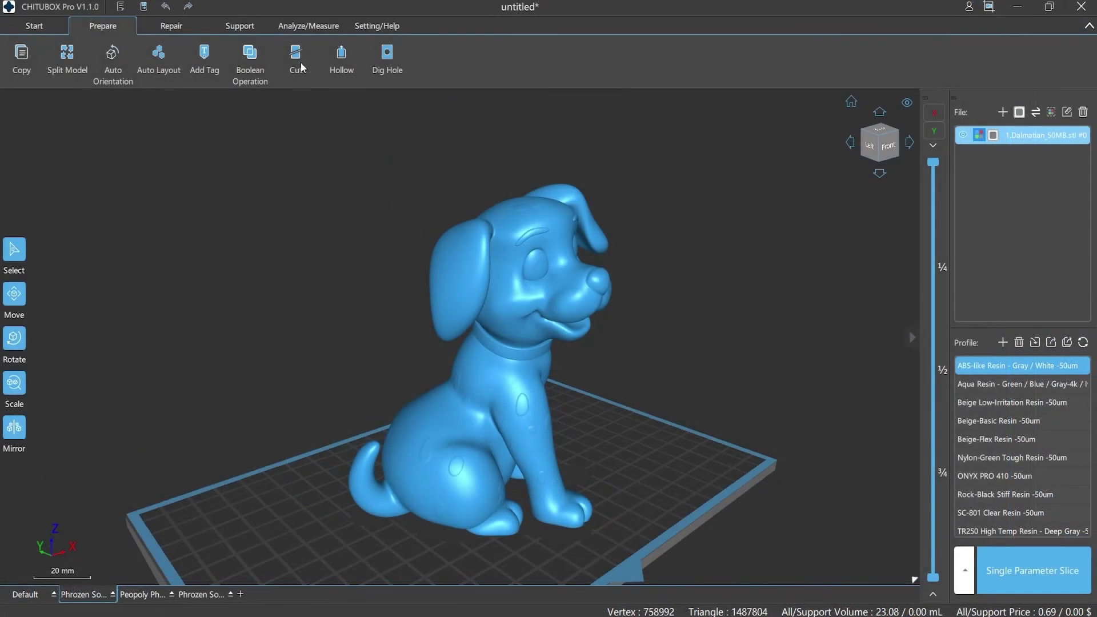
{"action": "left_click", "coordinate": [300, 63]}
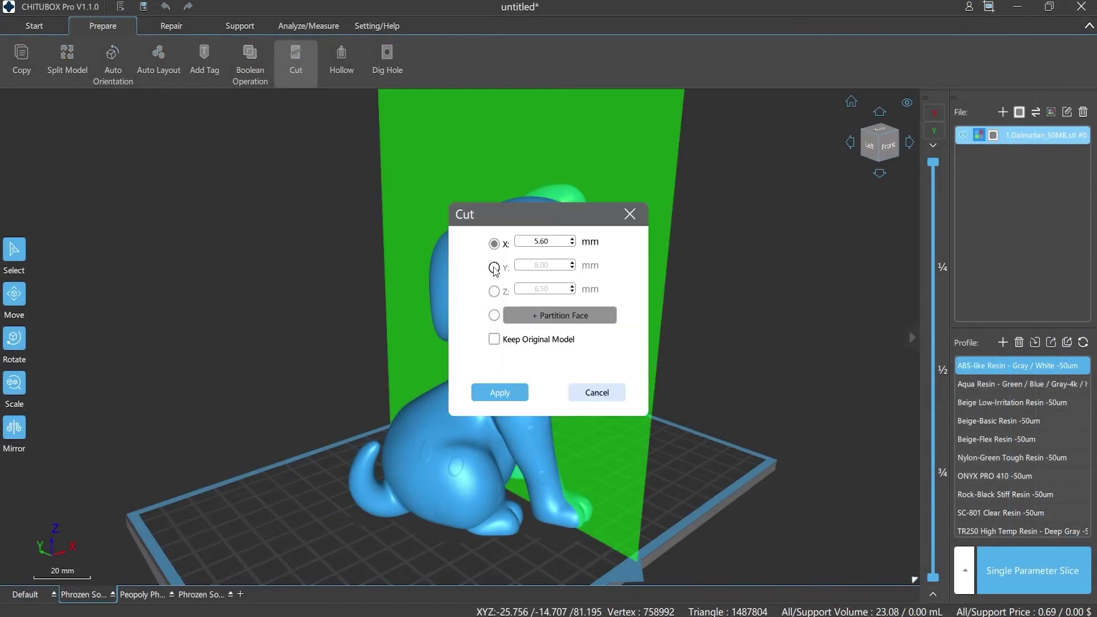
{"action": "left_click", "coordinate": [494, 268]}
{"action": "type", "text": "6.5"}
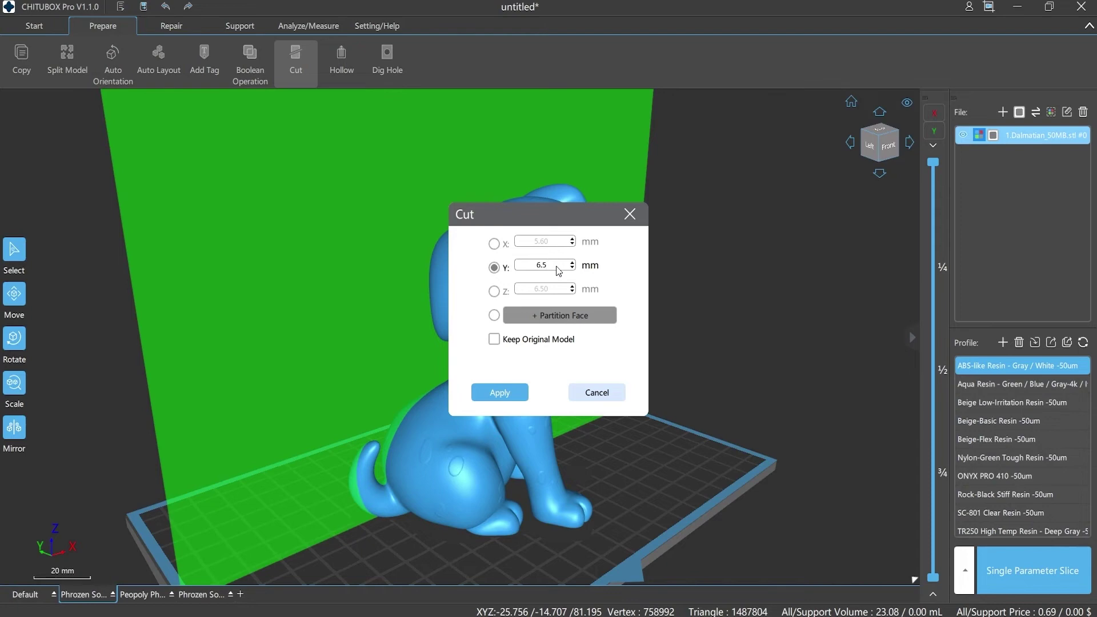
{"action": "left_click", "coordinate": [500, 393]}
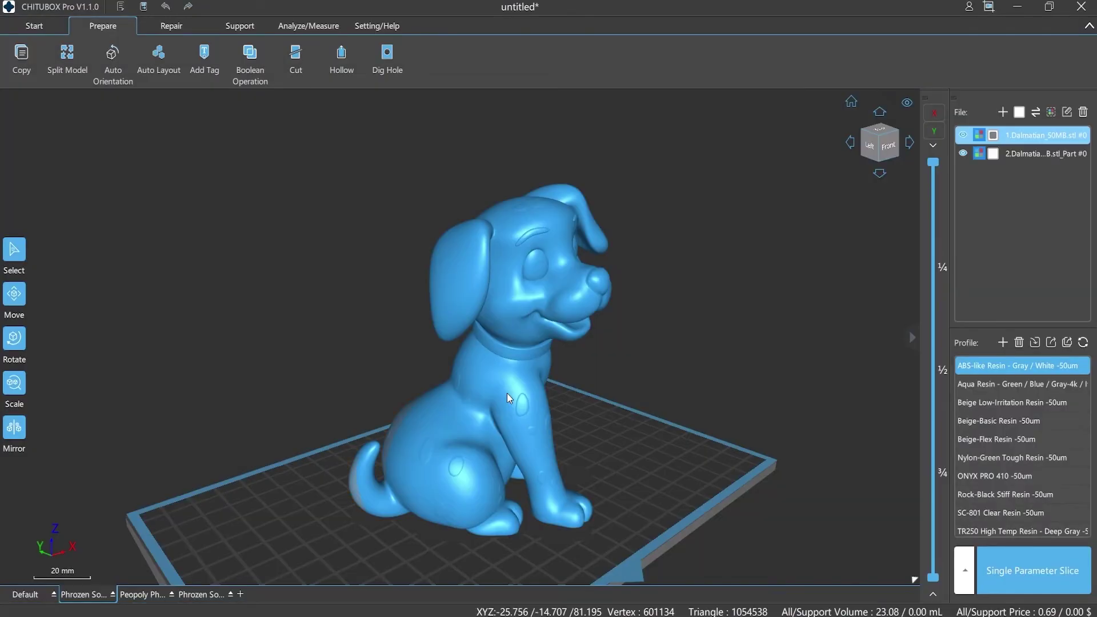
Step: Inspect both parts, then repeat the cut with Keep Original Model ticked
{"action": "left_click_drag", "start_coordinate": [612, 454], "coordinate": [496, 459]}
{"action": "left_click", "coordinate": [457, 469]}
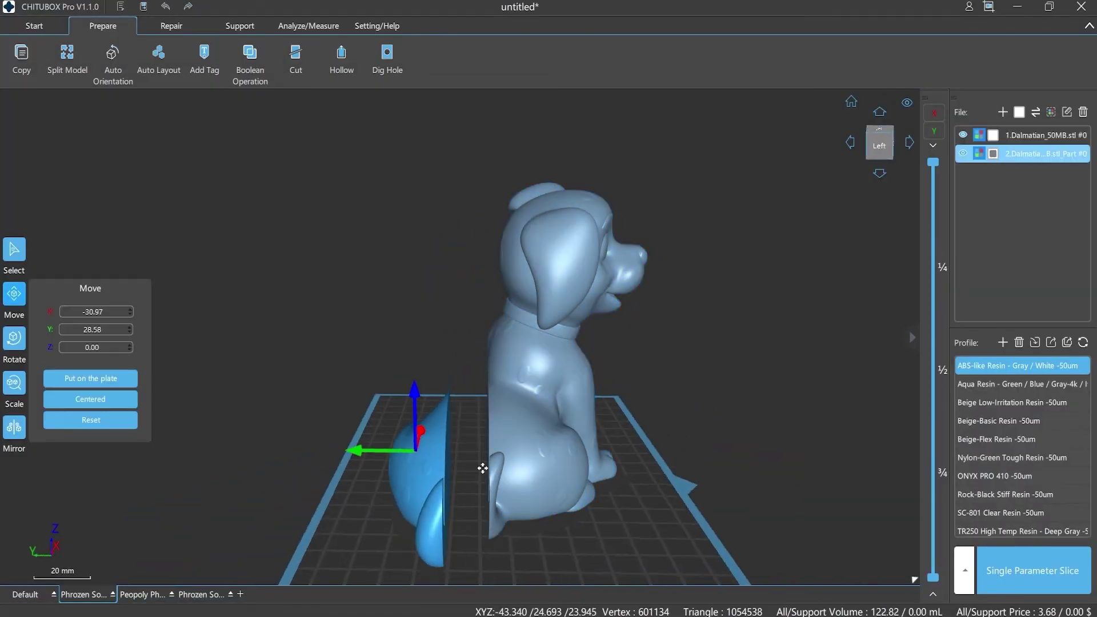
{"action": "left_click", "coordinate": [534, 476]}
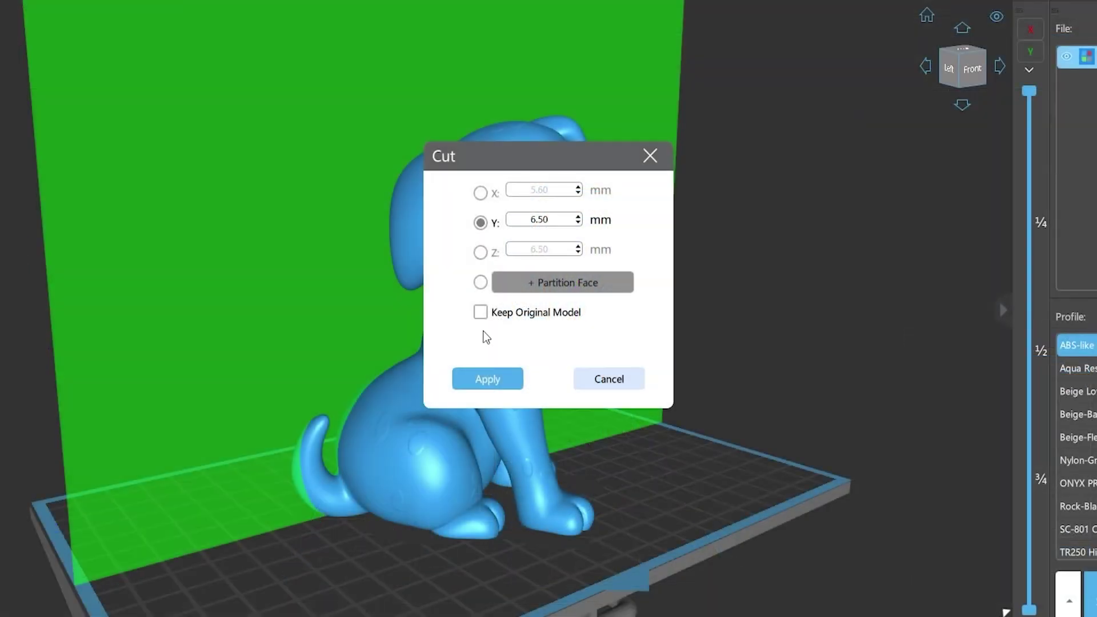
{"action": "left_click", "coordinate": [480, 312]}
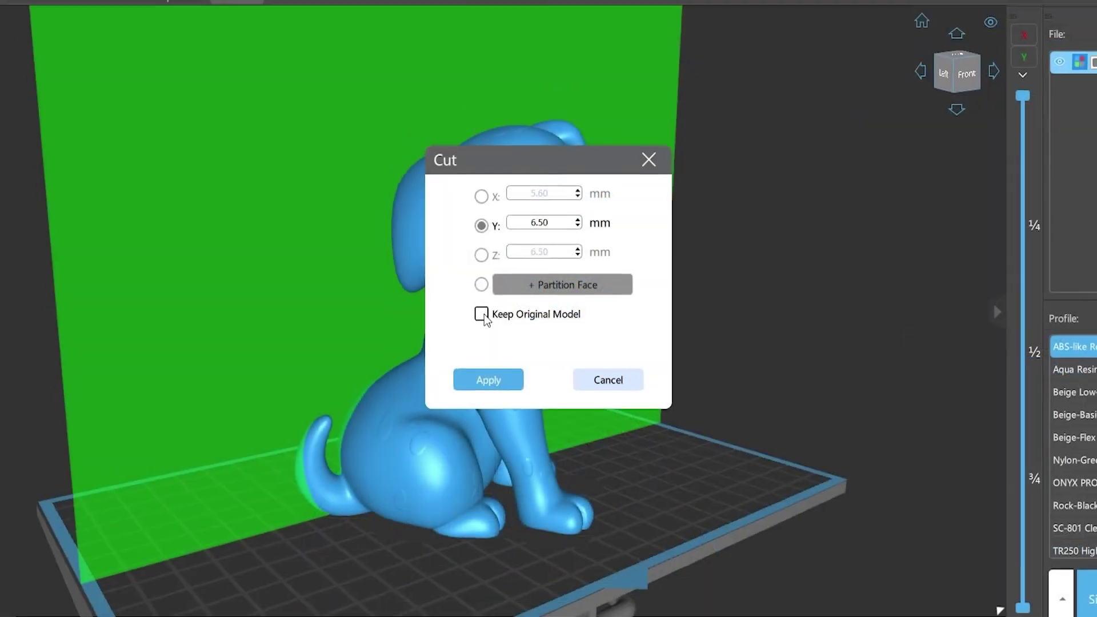
{"action": "left_click", "coordinate": [488, 379]}
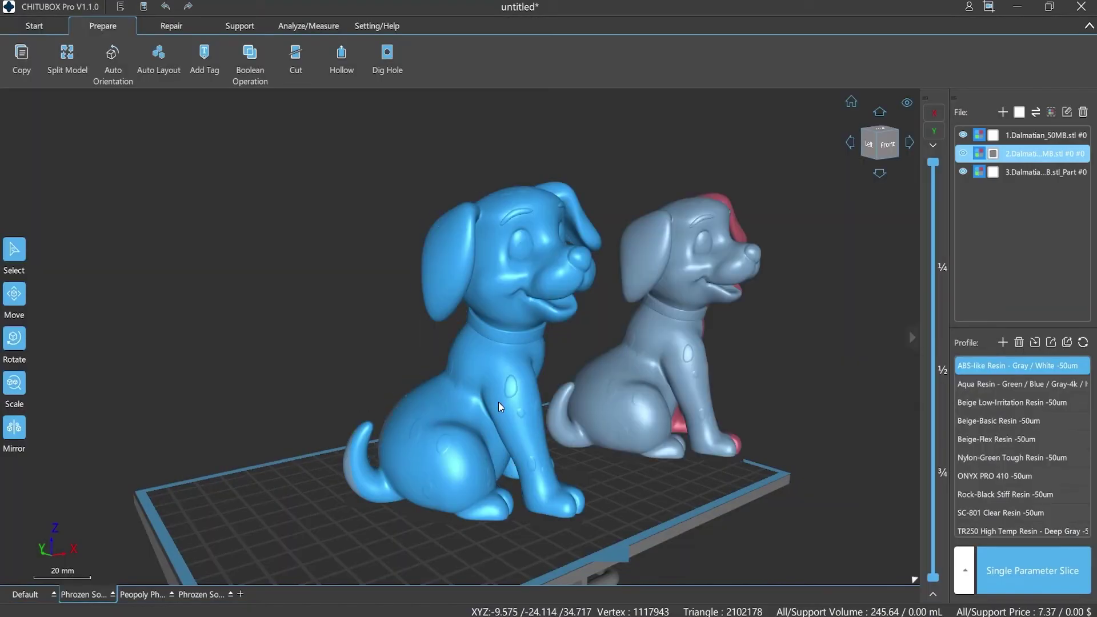
Step: Orbit around and select the grey copy, the original dog and the lower cut part
{"action": "left_click_drag", "start_coordinate": [521, 442], "coordinate": [643, 446]}
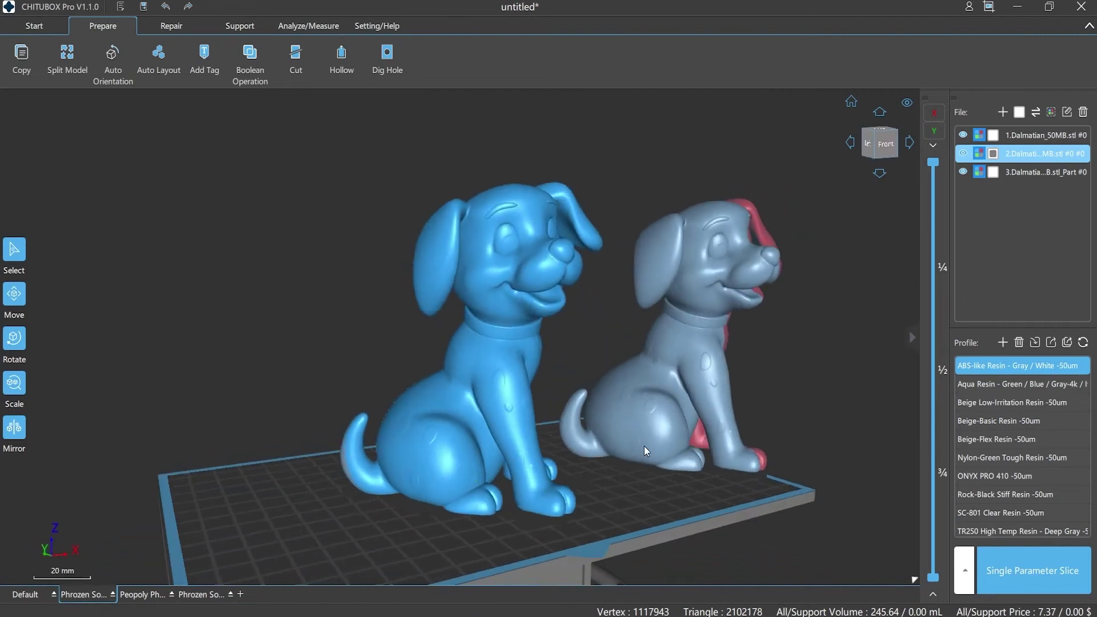
{"action": "left_click", "coordinate": [644, 445]}
{"action": "left_click_drag", "start_coordinate": [641, 519], "coordinate": [479, 452]}
{"action": "left_click", "coordinate": [479, 453]}
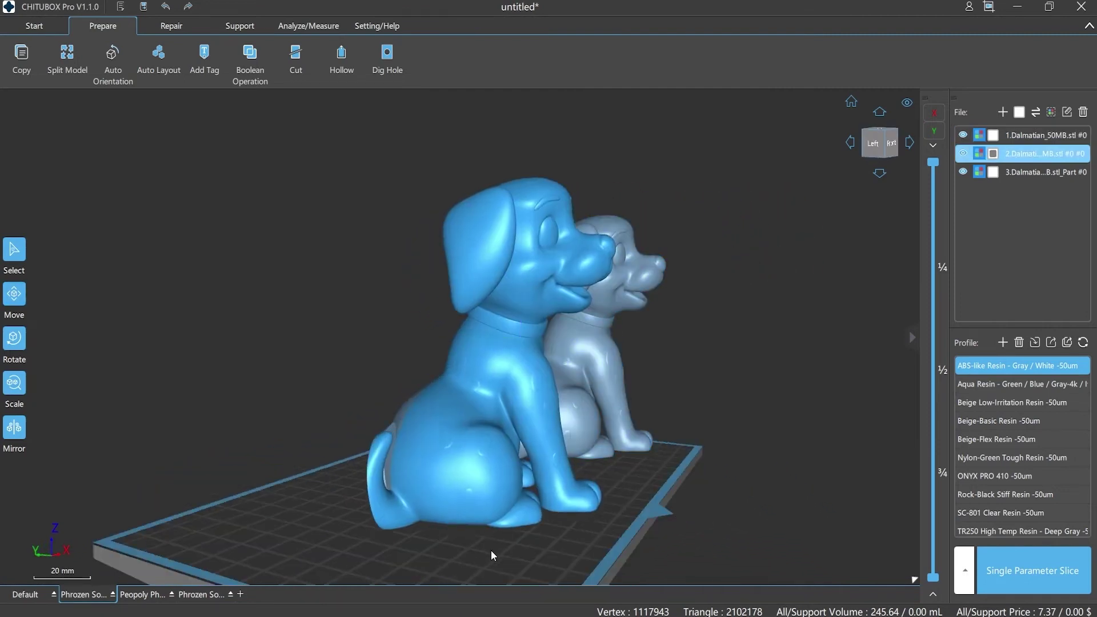
{"action": "left_click_drag", "start_coordinate": [492, 551], "coordinate": [499, 457]}
{"action": "left_click", "coordinate": [499, 458]}
{"action": "left_click_drag", "start_coordinate": [698, 529], "coordinate": [604, 494]}
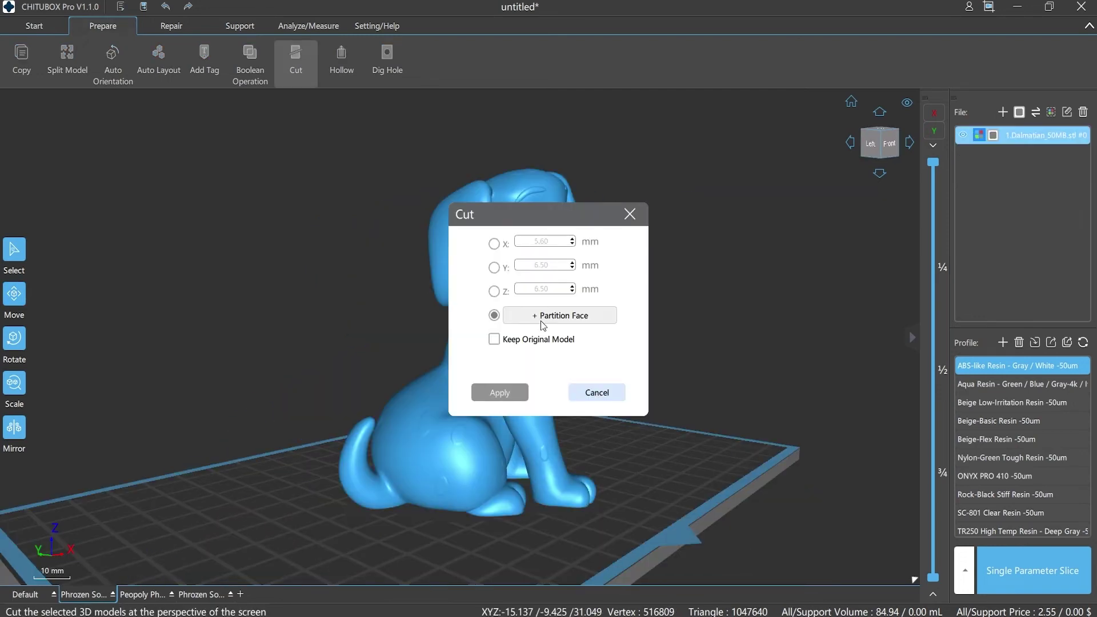
Step: Split the dog with a partition face, pull the rear half away, then undo the cut
{"action": "left_click", "coordinate": [557, 316]}
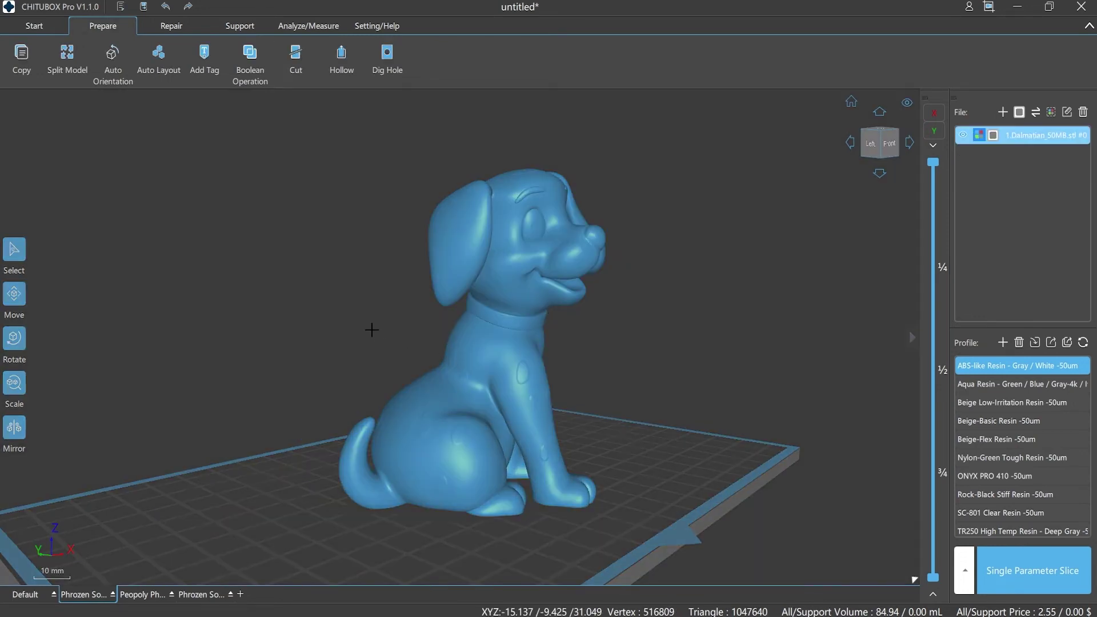
{"action": "left_click", "coordinate": [552, 533]}
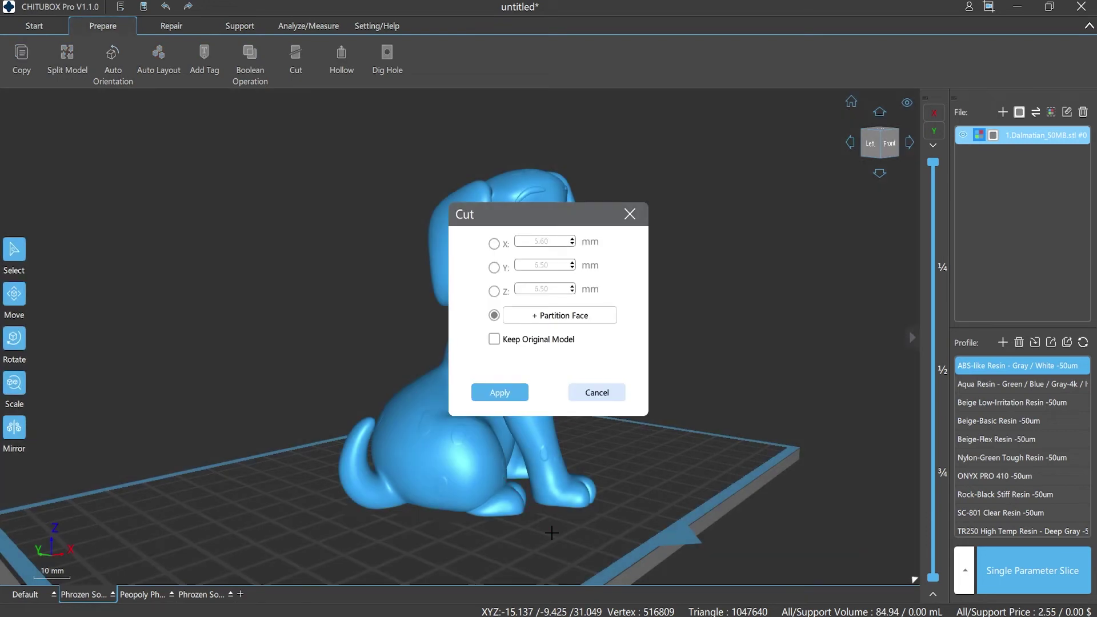
{"action": "left_click", "coordinate": [510, 392]}
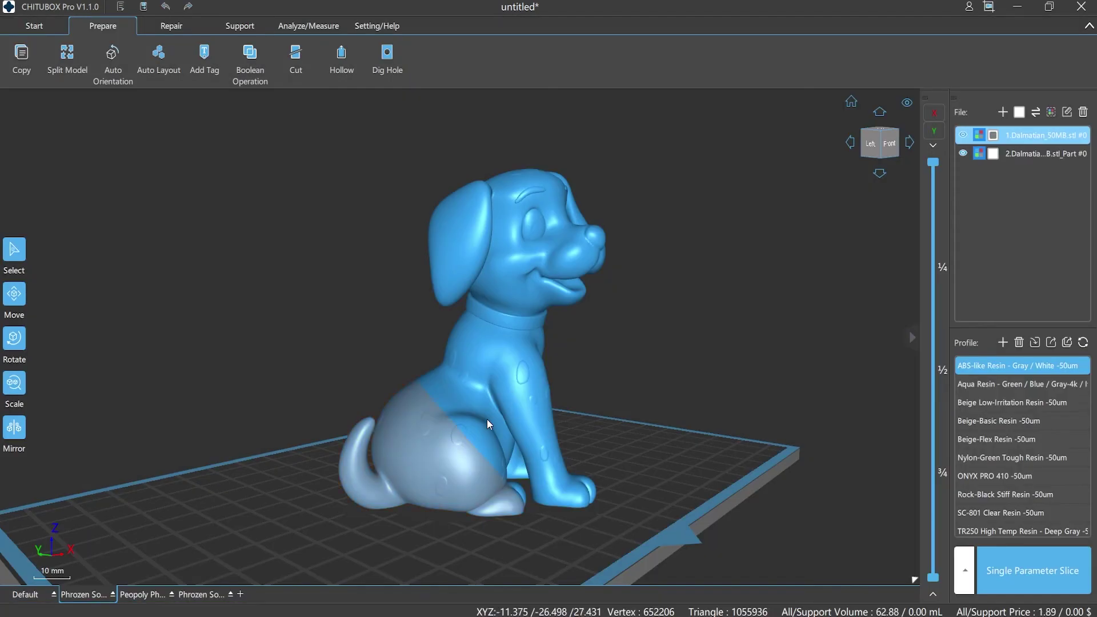
{"action": "left_click_drag", "start_coordinate": [408, 458], "coordinate": [299, 493]}
{"action": "left_click", "coordinate": [593, 483]}
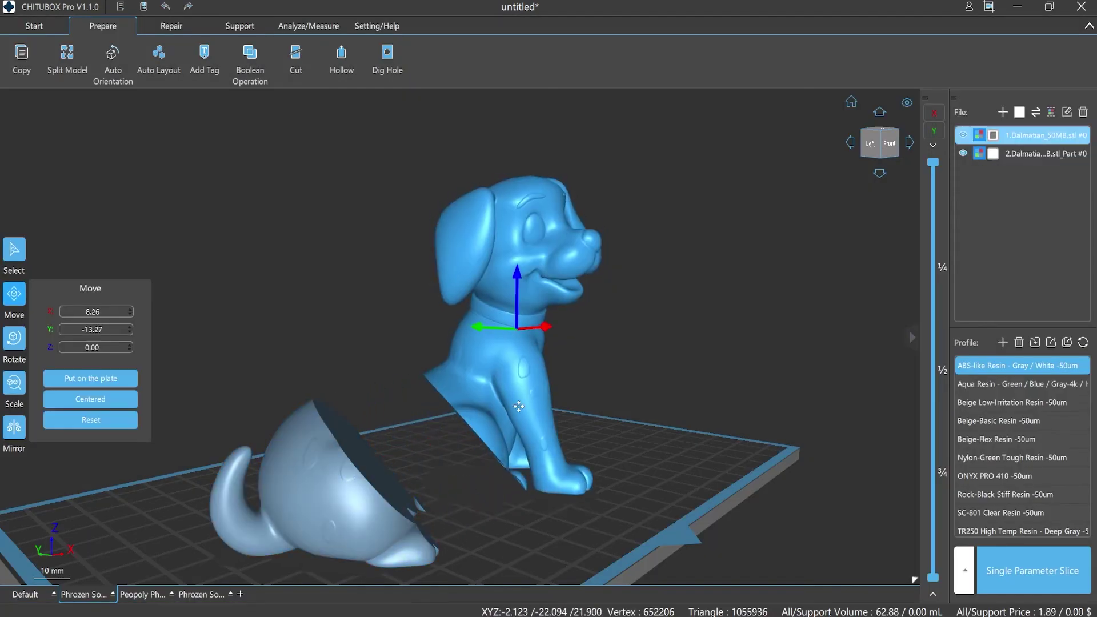
{"action": "key", "text": "ctrl+z"}
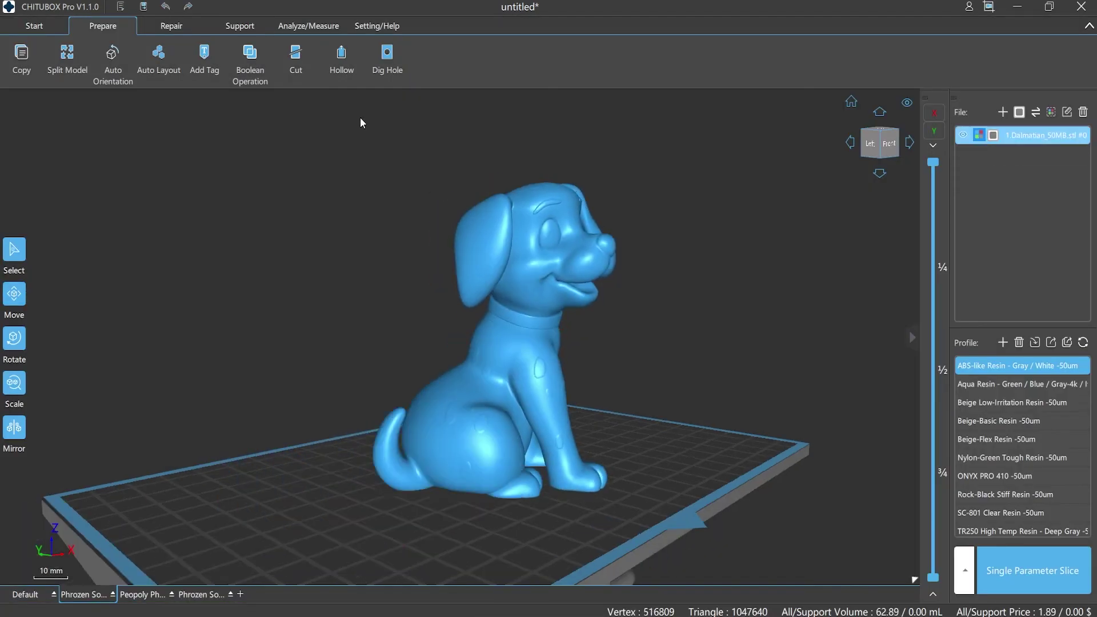
Step: Trial a horizontal Z-axis cut at 2.5 mm through the dog's paws
{"action": "left_click", "coordinate": [298, 66]}
{"action": "left_click", "coordinate": [495, 244]}
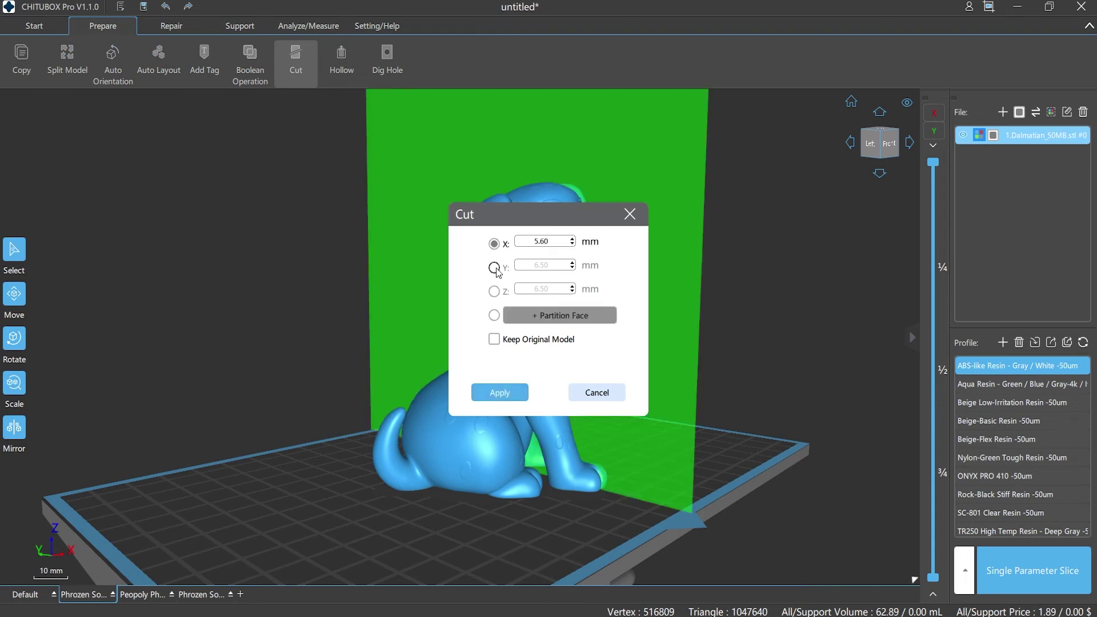
{"action": "left_click", "coordinate": [495, 268]}
{"action": "left_click", "coordinate": [494, 291]}
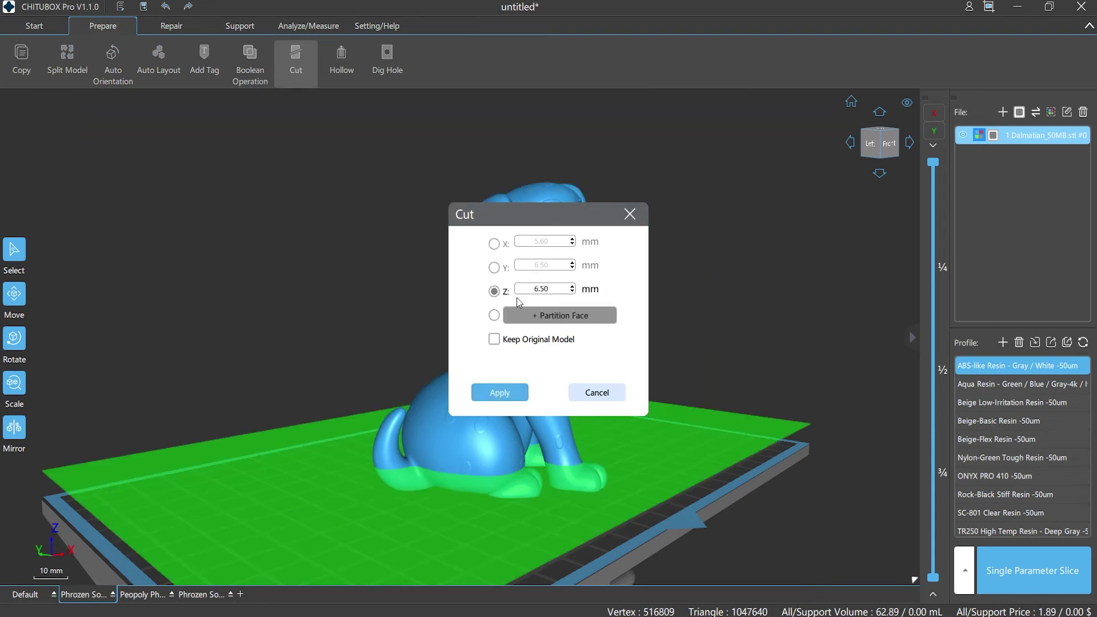
{"action": "type", "text": "2.5"}
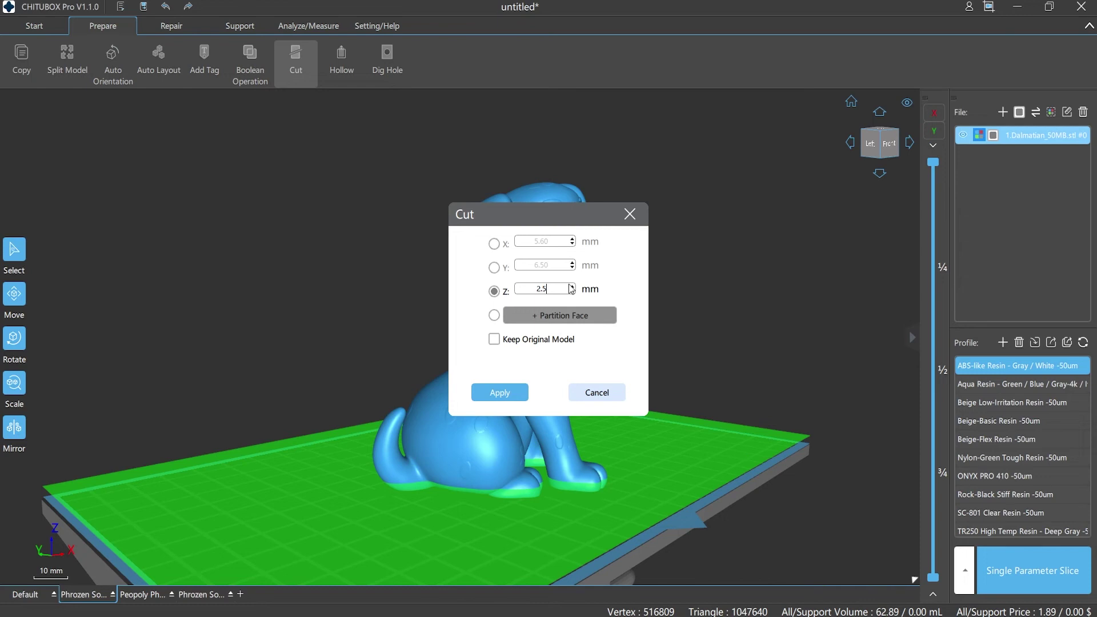
{"action": "key", "text": "Return"}
{"action": "left_click", "coordinate": [500, 392]}
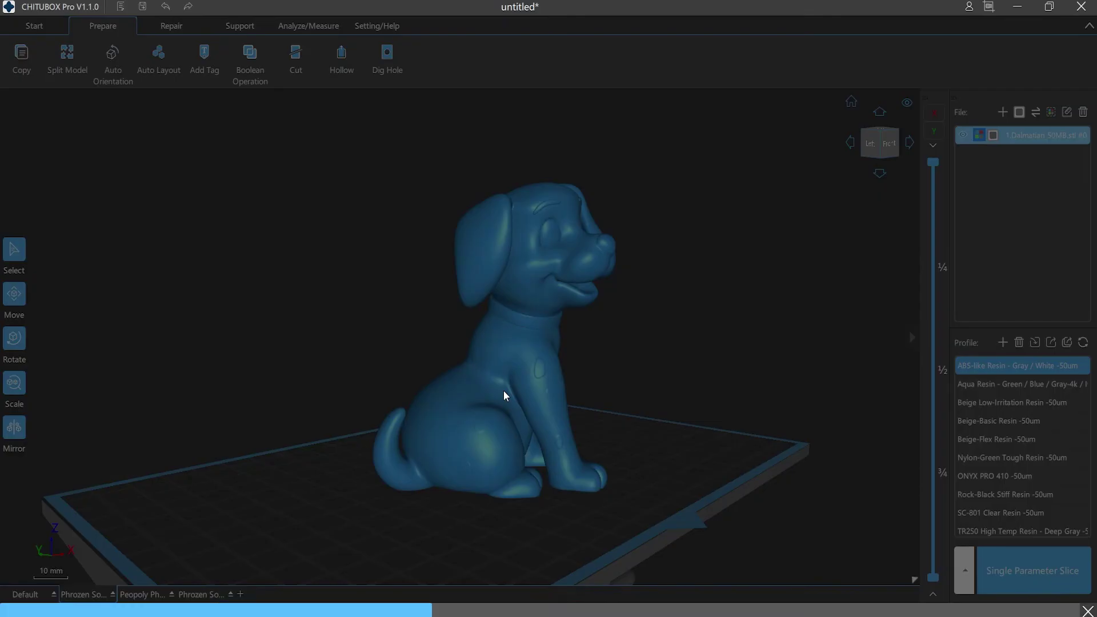
Step: Inspect the sliced paw piece and dog body, then set the cut to Partition Face
{"action": "left_click", "coordinate": [315, 544]}
{"action": "scroll", "coordinate": [519, 529], "scroll_direction": "down", "scroll_amount": 3}
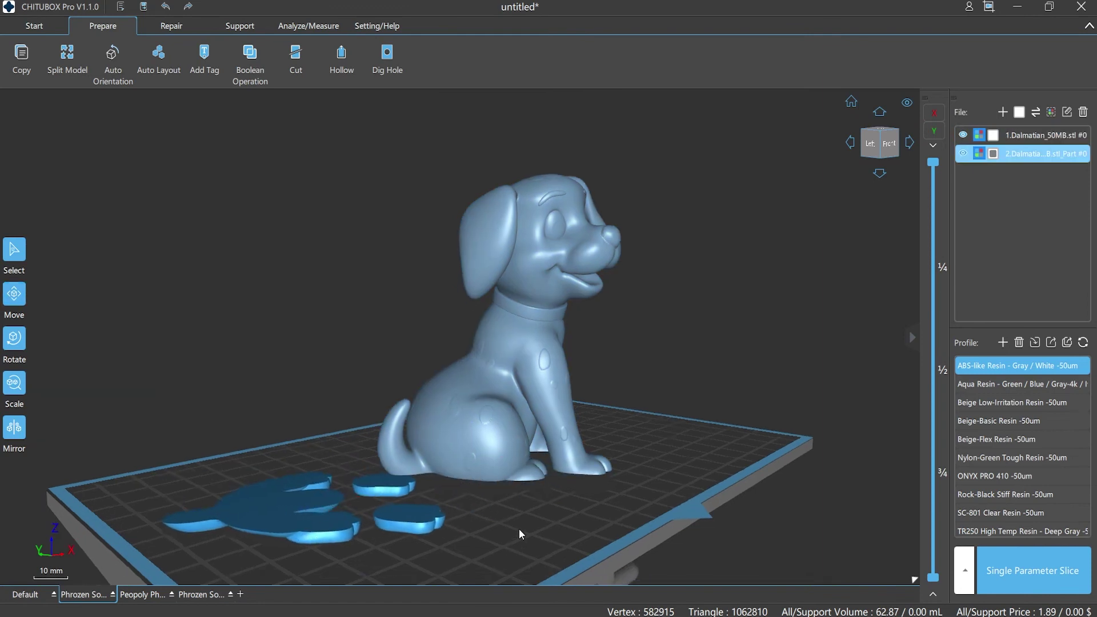
{"action": "left_click", "coordinate": [532, 435]}
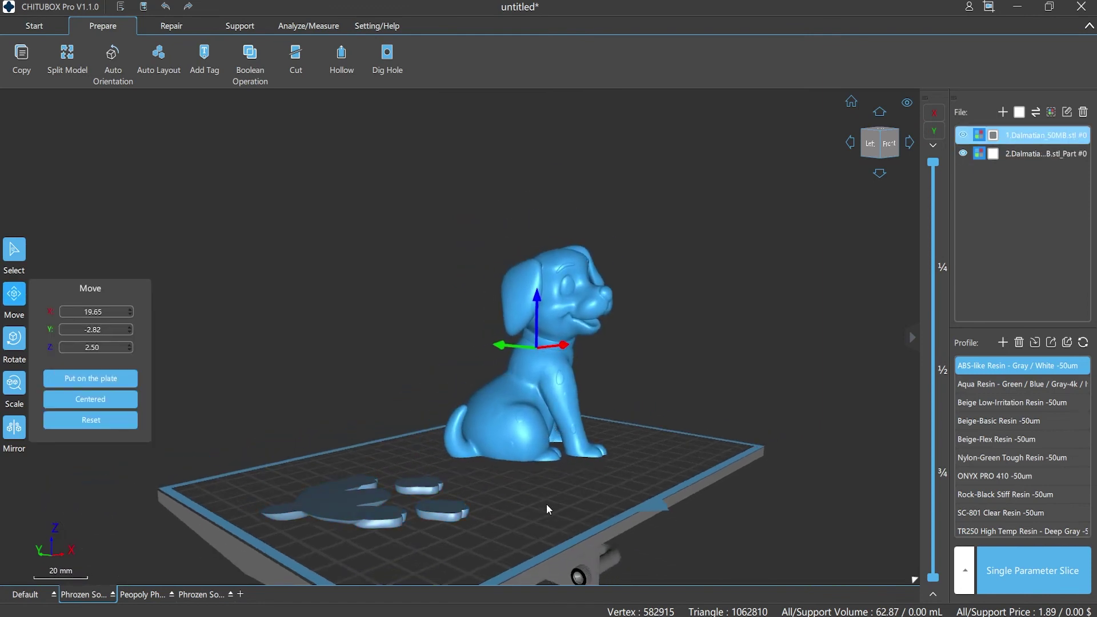
{"action": "left_click", "coordinate": [295, 57]}
{"action": "left_click", "coordinate": [494, 316]}
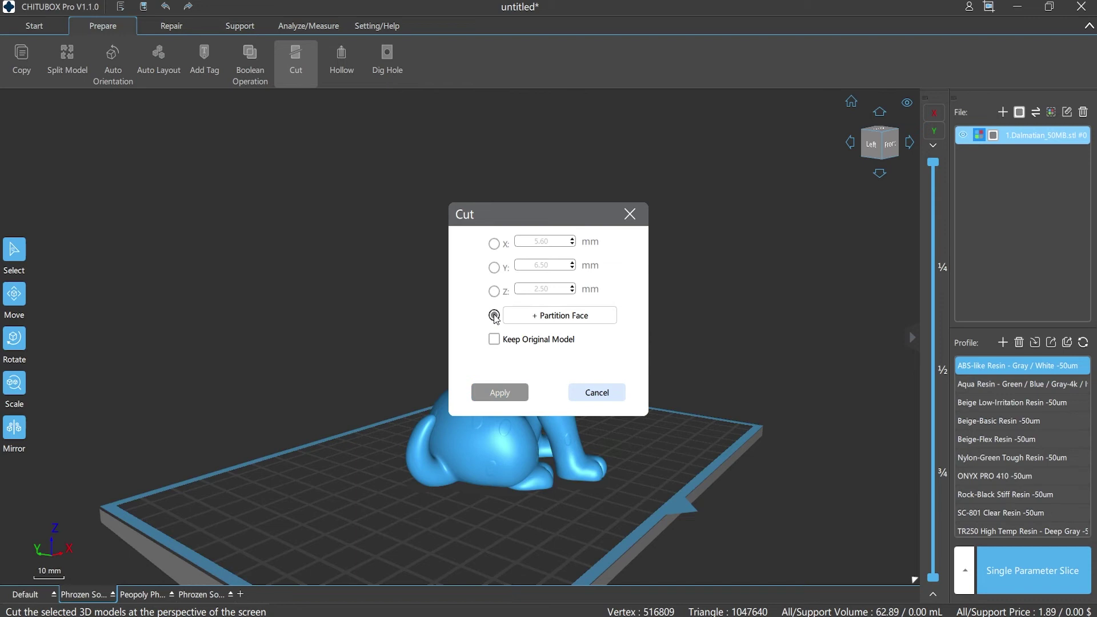
Step: Cut the dog along a picked face on its leg and move the paw piece aside
{"action": "left_click", "coordinate": [552, 321]}
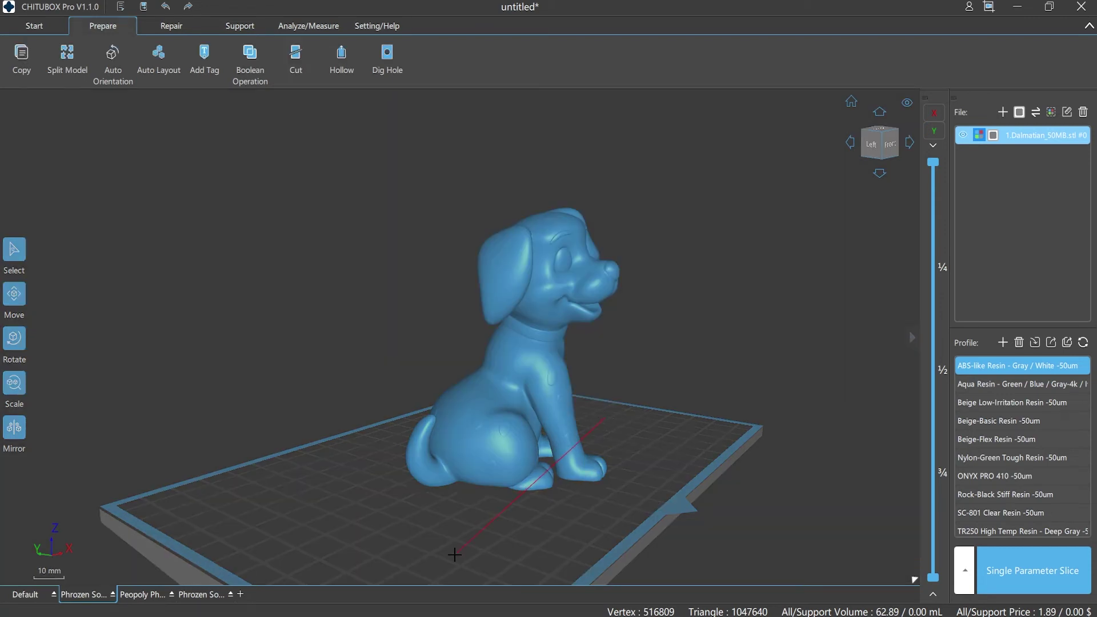
{"action": "left_click", "coordinate": [568, 453]}
{"action": "left_click", "coordinate": [510, 392]}
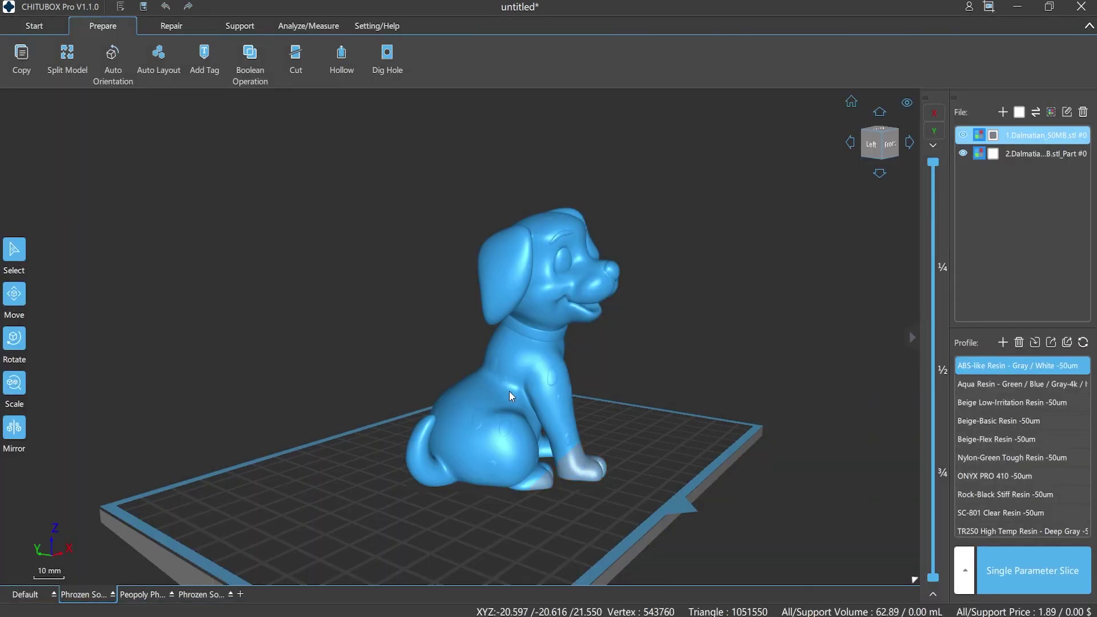
{"action": "left_click_drag", "start_coordinate": [578, 472], "coordinate": [636, 457]}
{"action": "left_click", "coordinate": [557, 434]}
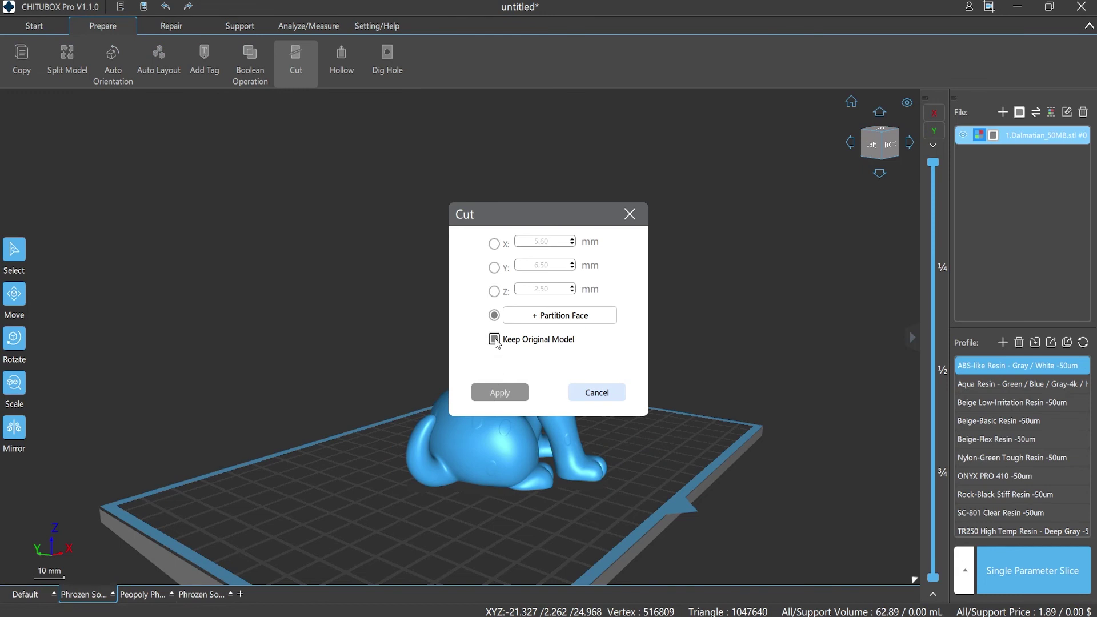
Step: Cut the dog along a picked face while keeping the original, then separate the pieces
{"action": "left_click", "coordinate": [544, 315]}
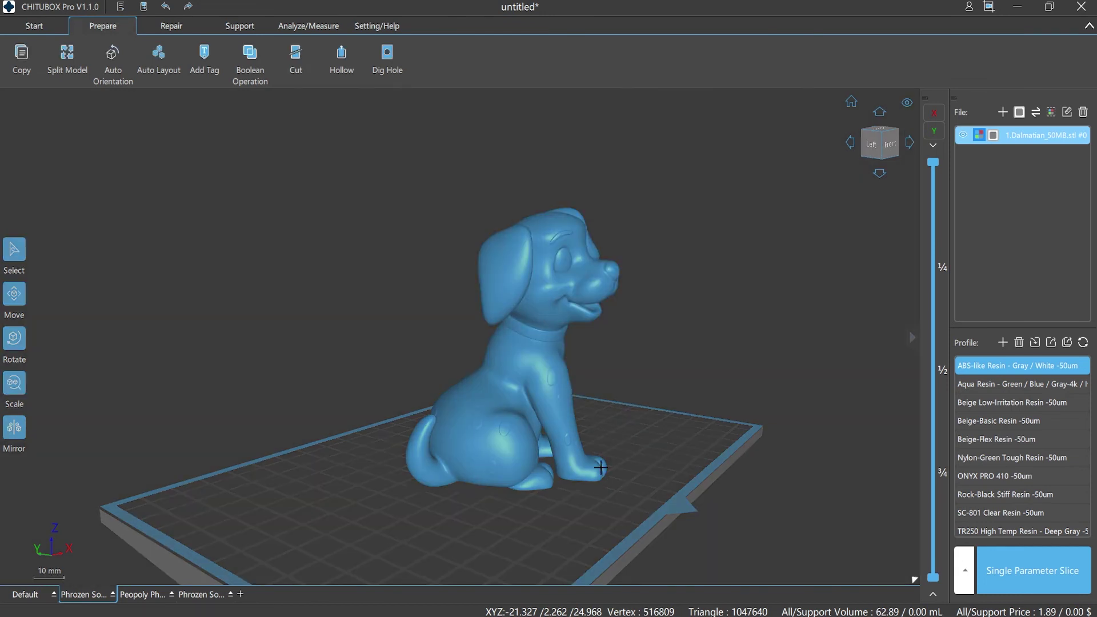
{"action": "left_click", "coordinate": [602, 432]}
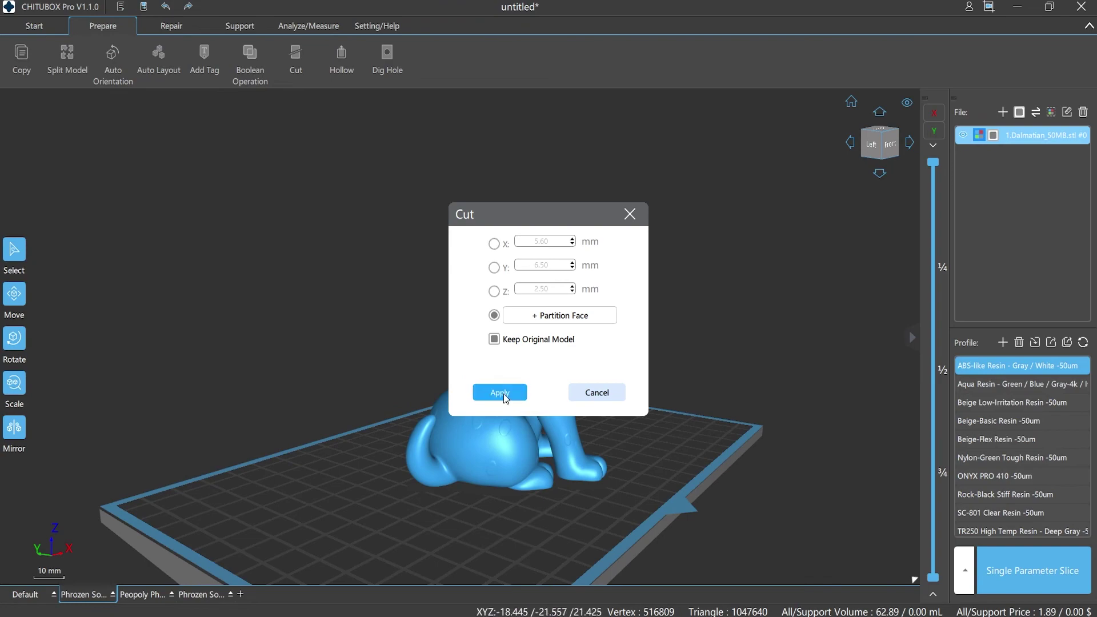
{"action": "left_click", "coordinate": [503, 393]}
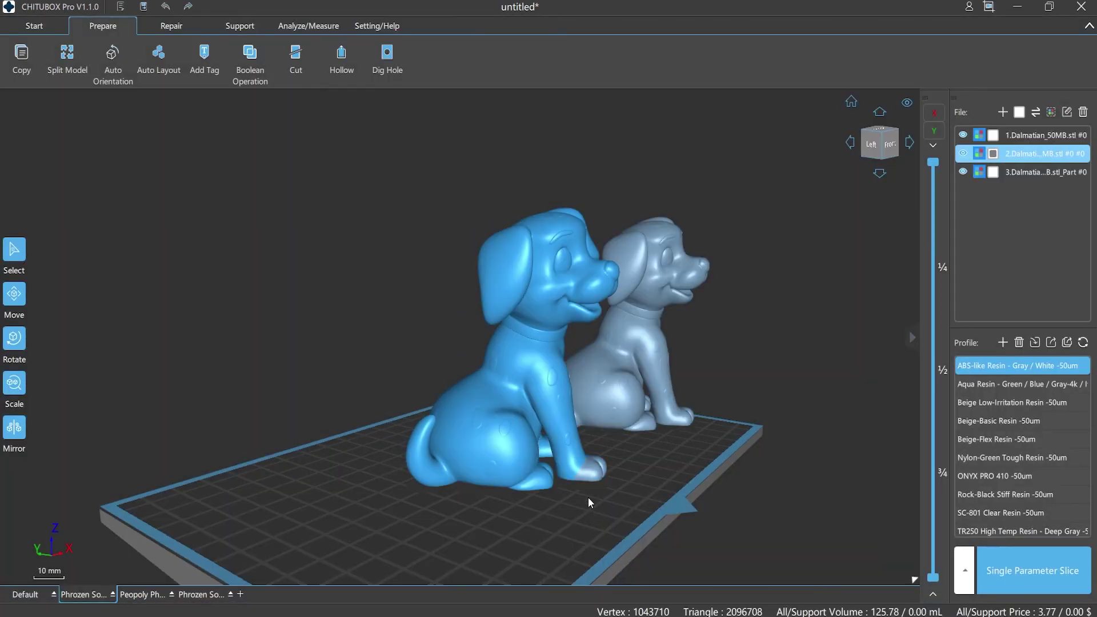
{"action": "left_click", "coordinate": [485, 445]}
{"action": "left_click_drag", "start_coordinate": [485, 445], "coordinate": [408, 435]}
{"action": "left_click_drag", "start_coordinate": [599, 481], "coordinate": [563, 506]}
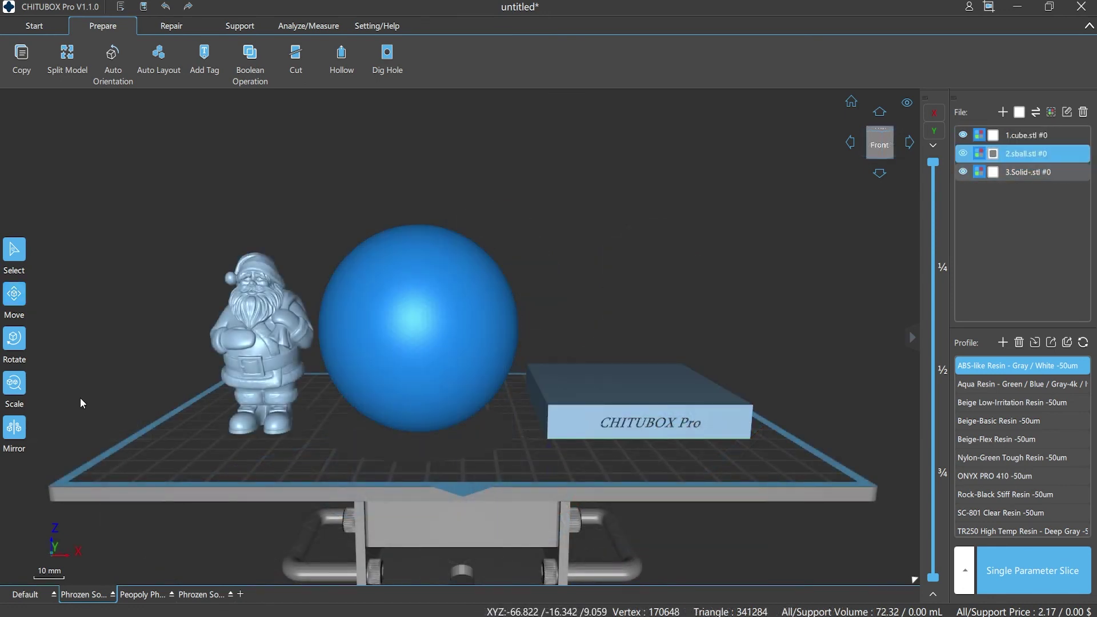
Step: Centre the sphere and Santa, then subtract Santa from the sphere with a Boolean operation
{"action": "left_click", "coordinate": [14, 294]}
{"action": "left_click", "coordinate": [80, 402]}
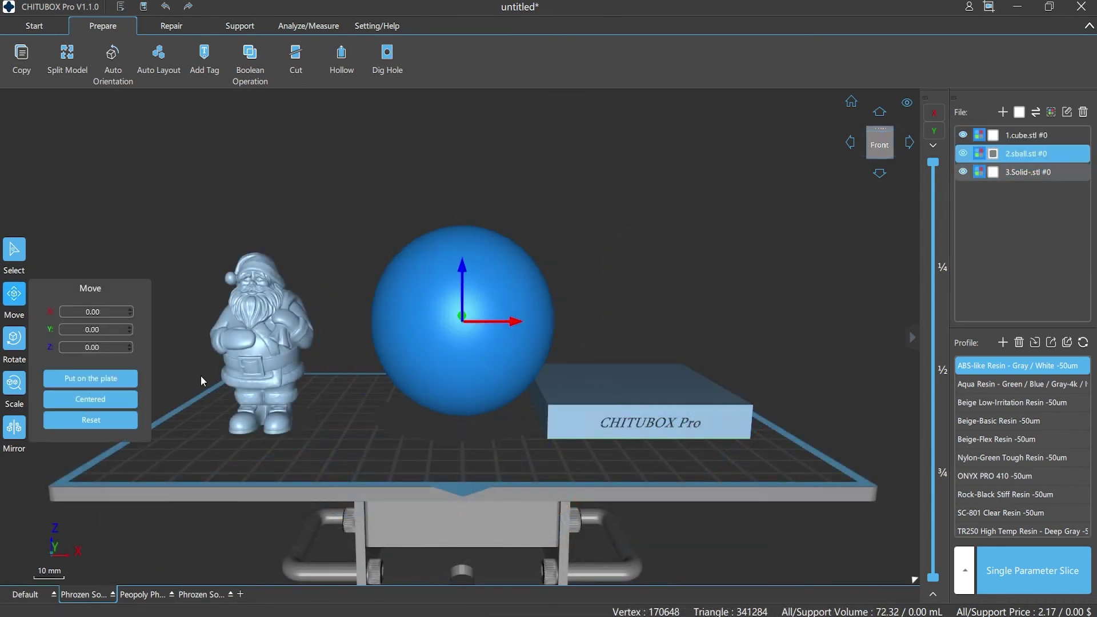
{"action": "left_click", "coordinate": [226, 372]}
{"action": "left_click", "coordinate": [95, 400]}
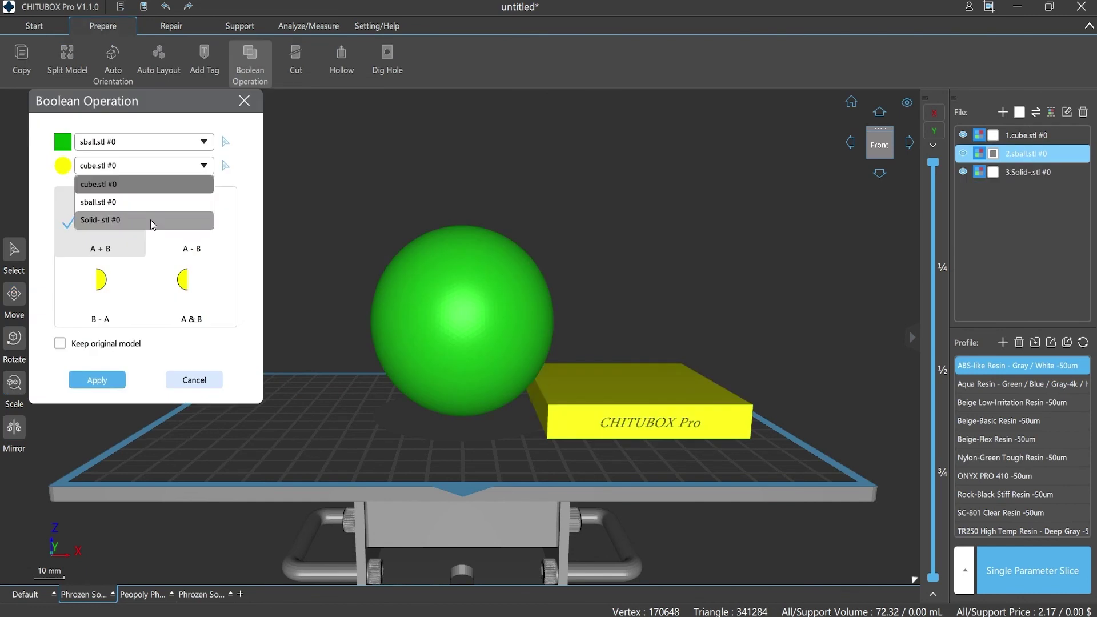
{"action": "left_click", "coordinate": [149, 219]}
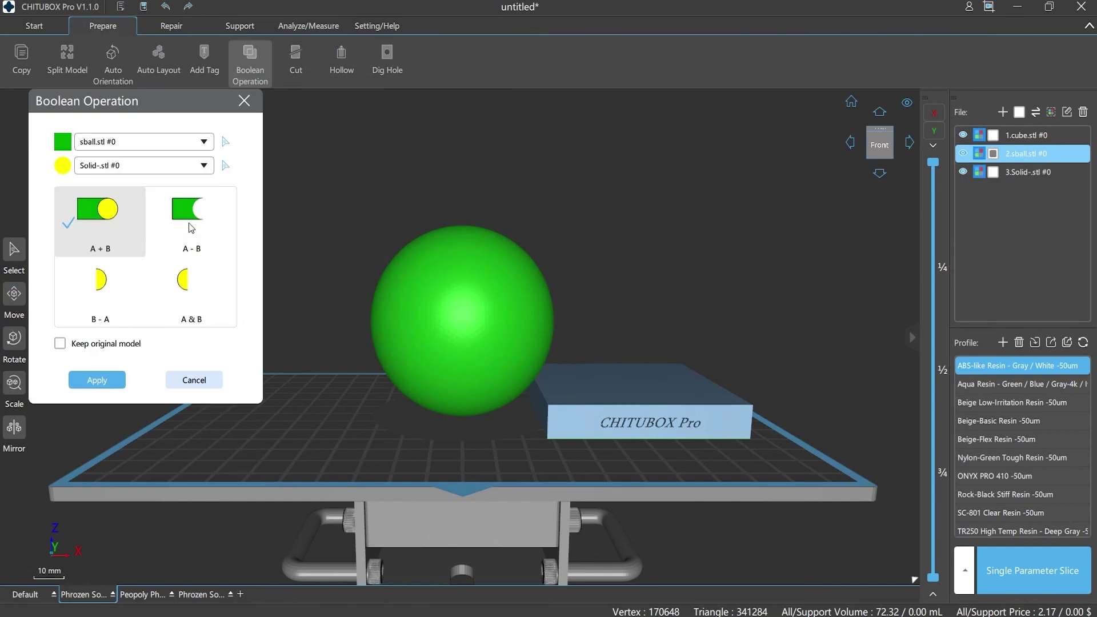
{"action": "left_click", "coordinate": [192, 223]}
{"action": "left_click", "coordinate": [97, 380]}
Step: Cut the sphere along Z at 6.5 mm and move the bottom piece left
{"action": "left_click", "coordinate": [295, 57]}
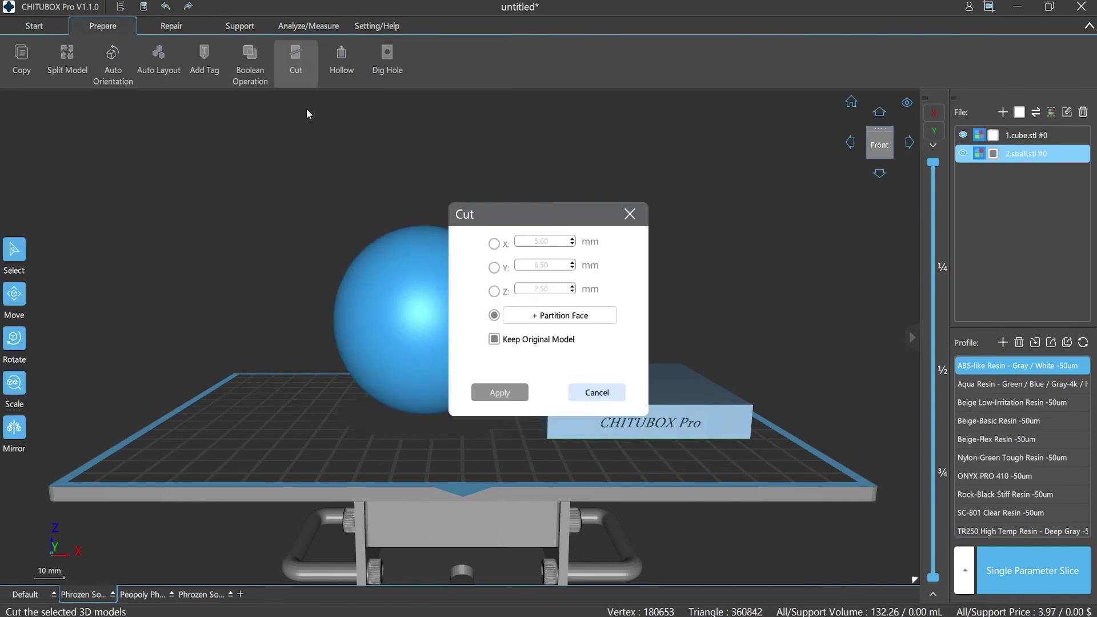
{"action": "left_click", "coordinate": [494, 293]}
{"action": "type", "text": "6.5"}
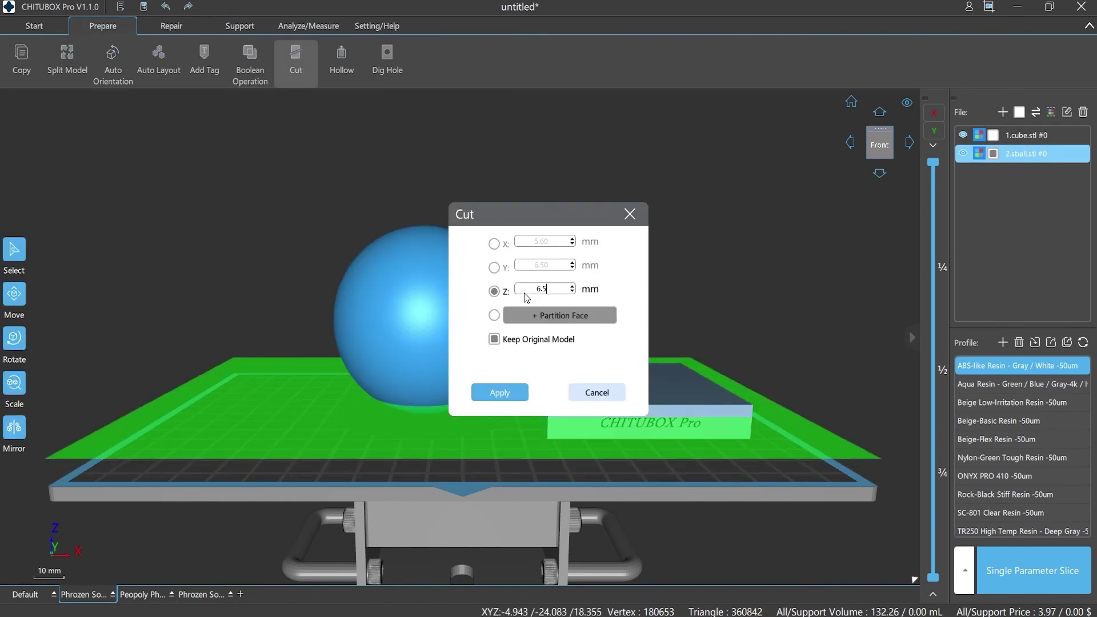
{"action": "left_click", "coordinate": [500, 393]}
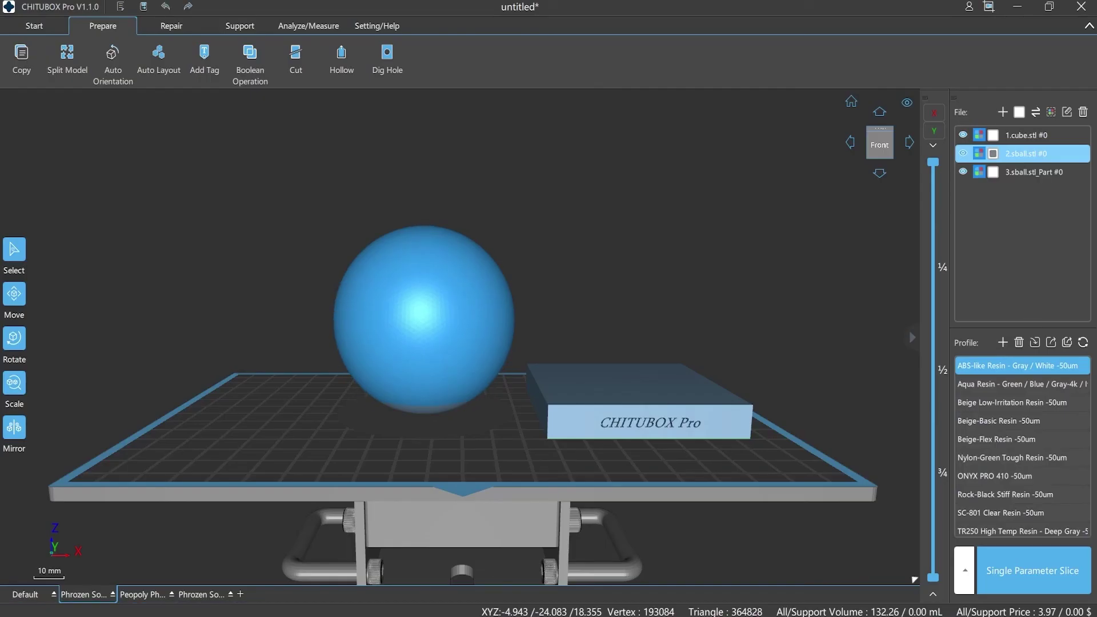
{"action": "left_click_drag", "start_coordinate": [429, 412], "coordinate": [252, 419]}
Step: Check the hollow sphere in X-ray, return to Solid display, and delete the cut-off dish piece
{"action": "left_click", "coordinate": [416, 346]}
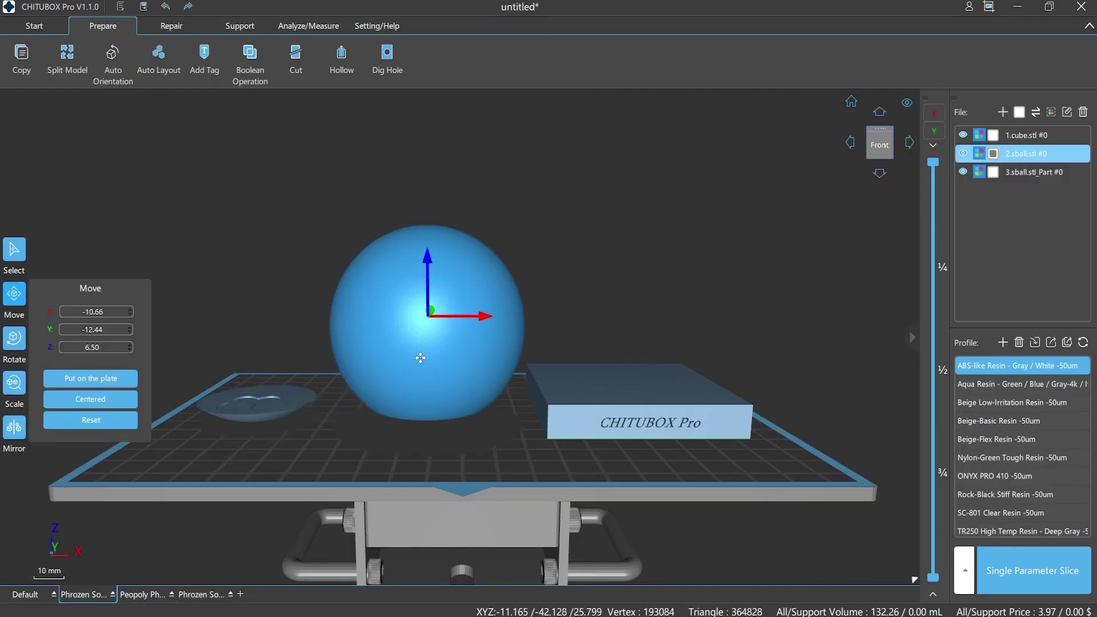
{"action": "right_click", "coordinate": [462, 448]}
{"action": "mouse_move", "coordinate": [548, 511]}
{"action": "left_click", "coordinate": [609, 512]}
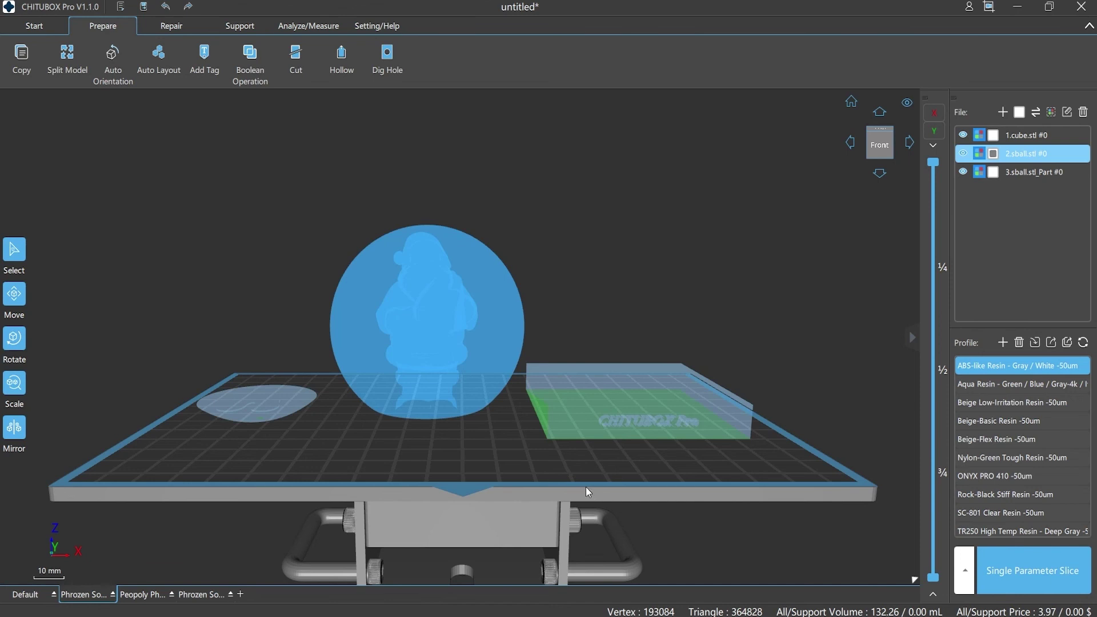
{"action": "right_click", "coordinate": [496, 449]}
{"action": "mouse_move", "coordinate": [611, 518]}
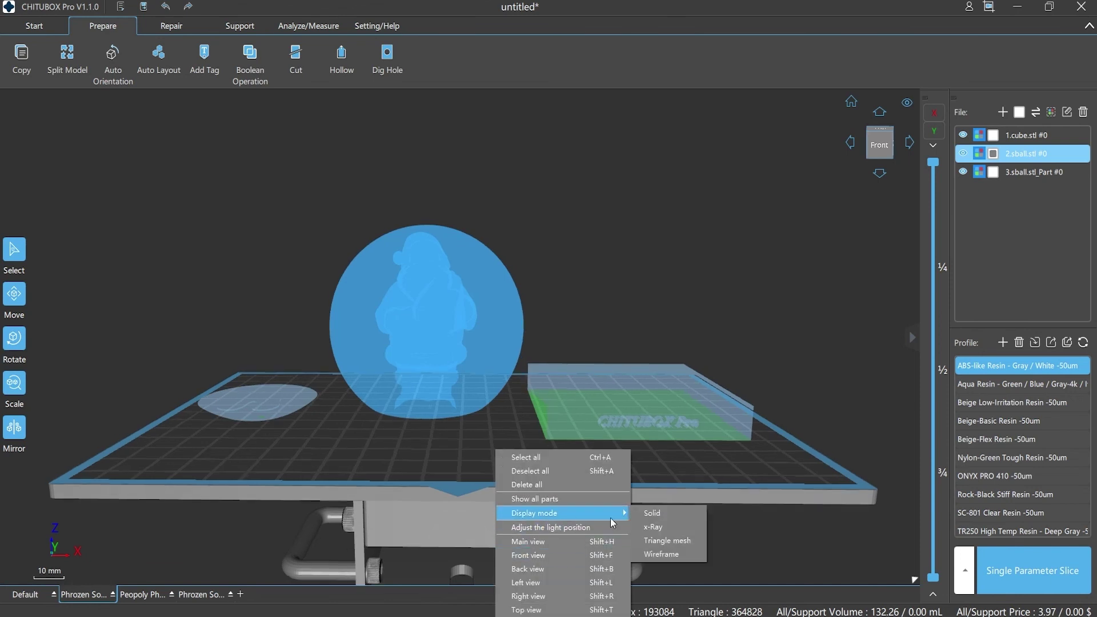
{"action": "left_click", "coordinate": [647, 512]}
{"action": "left_click", "coordinate": [277, 403]}
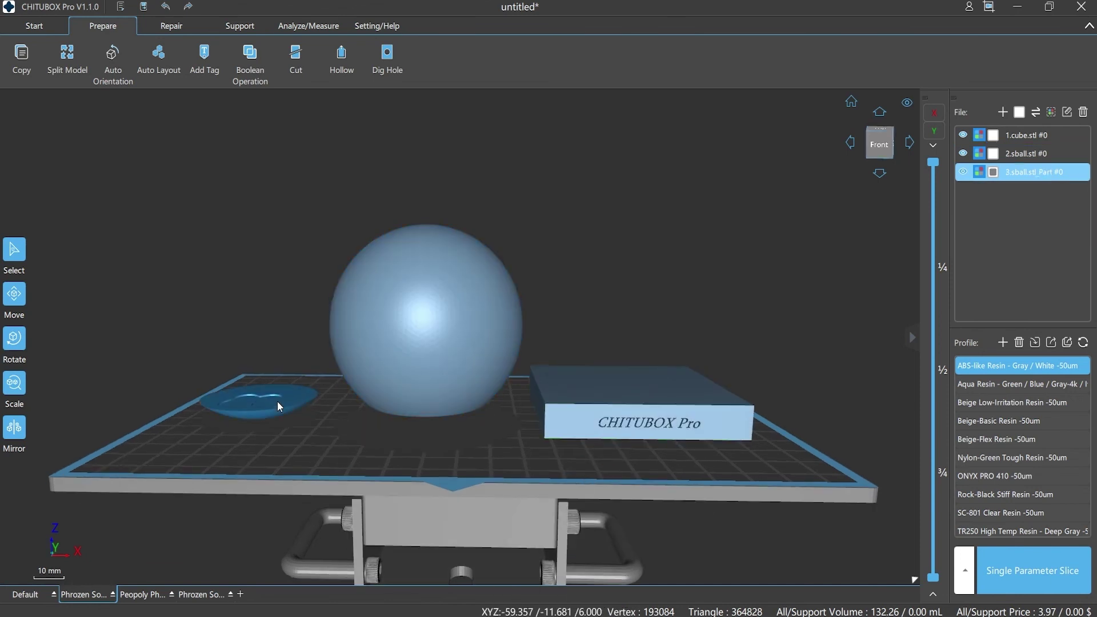
{"action": "key", "text": "Delete"}
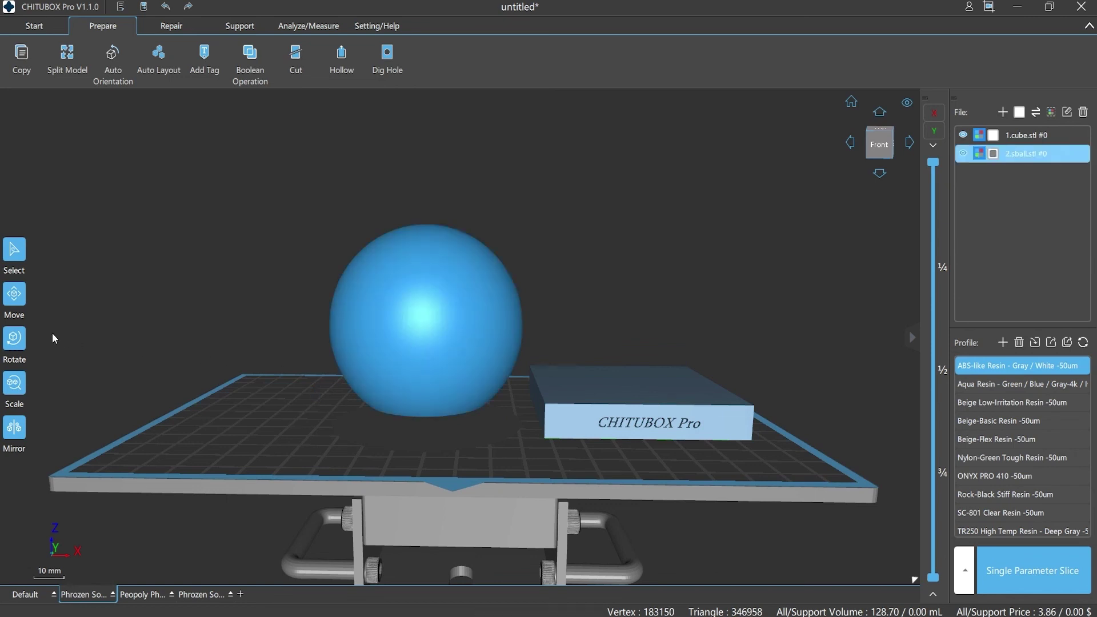
Step: Centre the sphere and the CHITUBOX Pro text base on the plate
{"action": "left_click", "coordinate": [15, 294]}
{"action": "left_click", "coordinate": [95, 396]}
{"action": "left_click", "coordinate": [507, 396]}
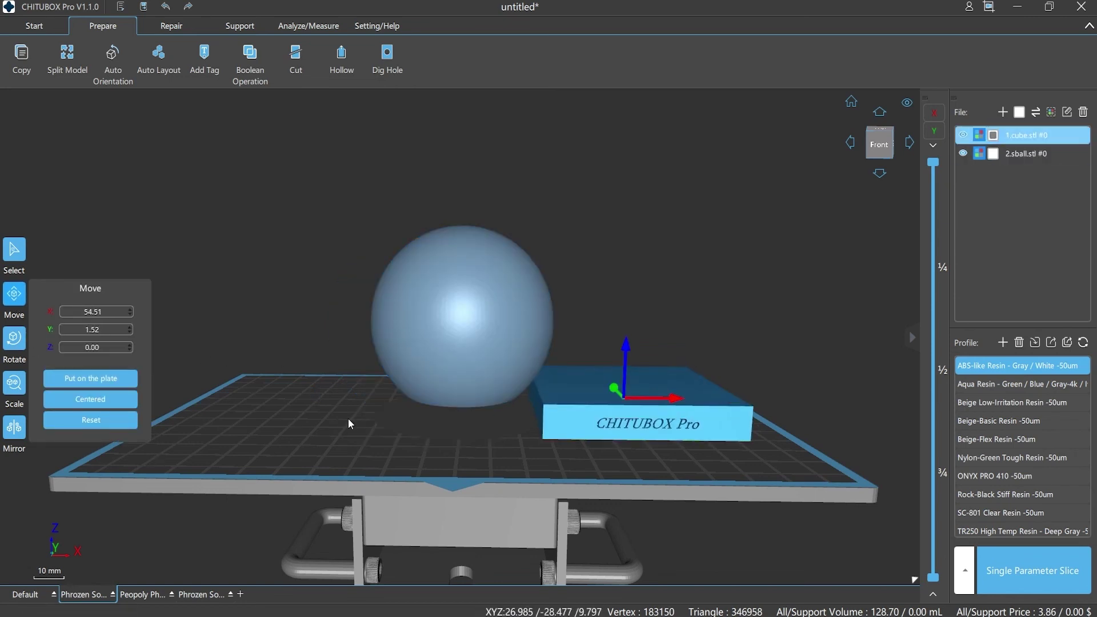
{"action": "left_click", "coordinate": [98, 400]}
{"action": "left_click", "coordinate": [449, 354]}
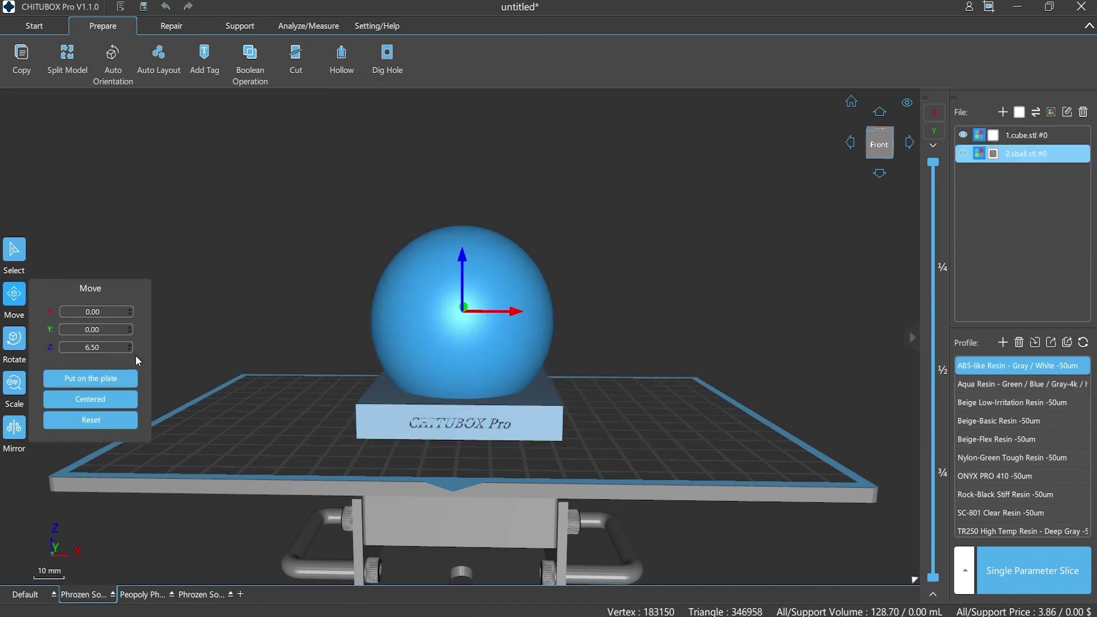
{"action": "scroll", "coordinate": [130, 345], "scroll_direction": "up", "scroll_amount": 4}
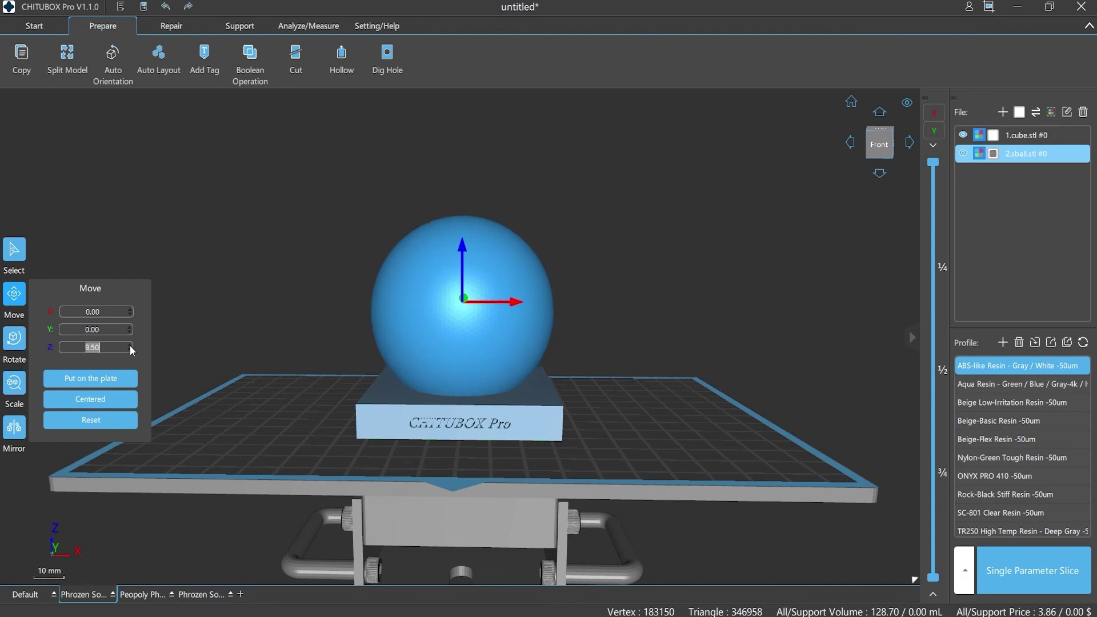